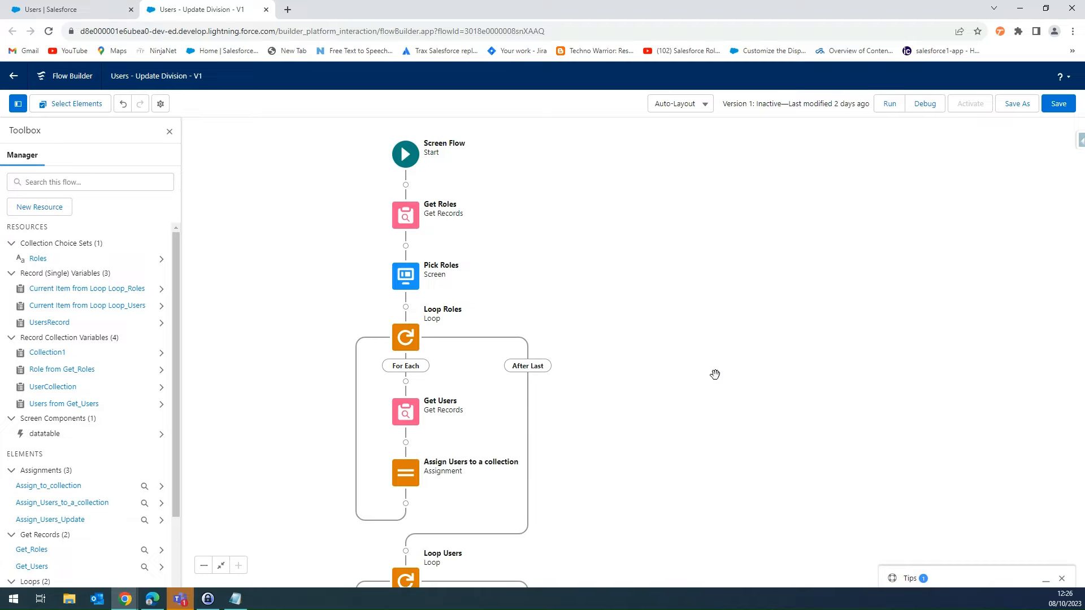
- Review the Get Roles element and the data source of the data table in the Pick Roles screen
{"action": "left_click_drag", "start_coordinate": [715, 375], "coordinate": [721, 283]}
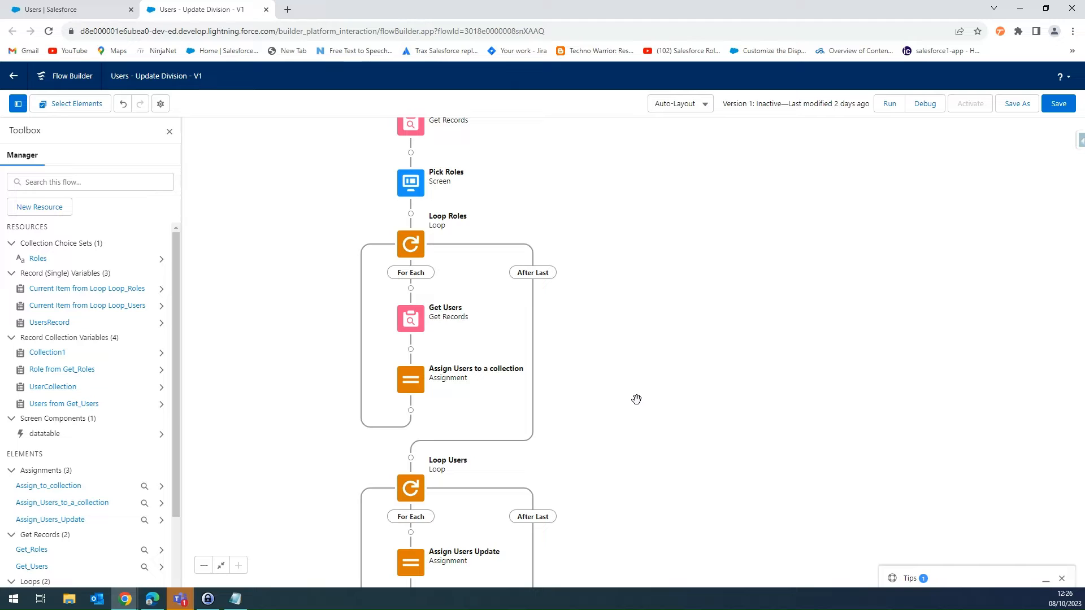
{"action": "left_click_drag", "start_coordinate": [635, 361], "coordinate": [631, 424]}
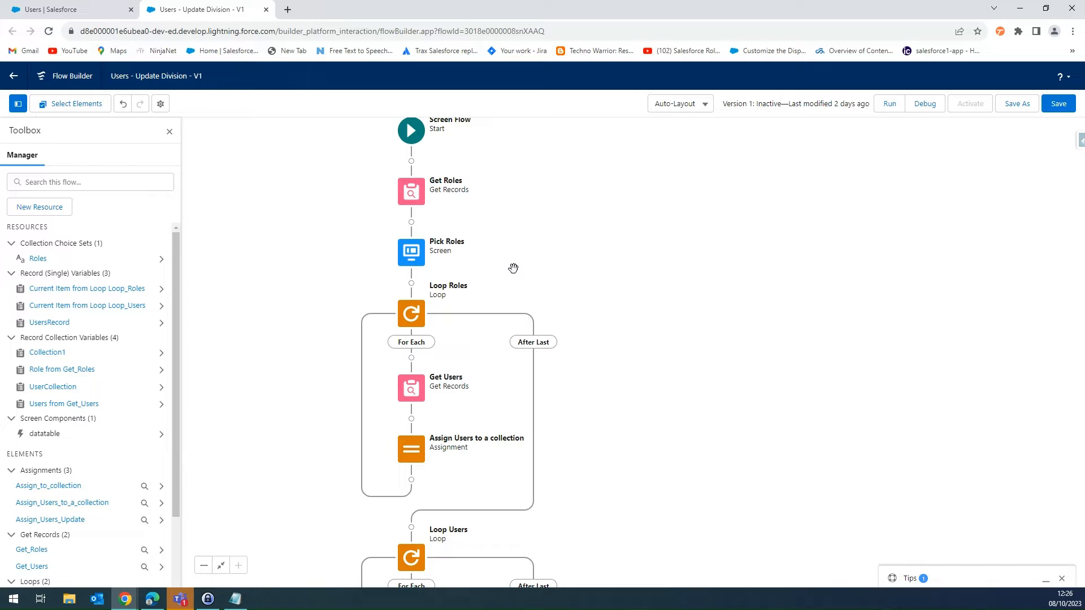
{"action": "double_click", "coordinate": [411, 196]}
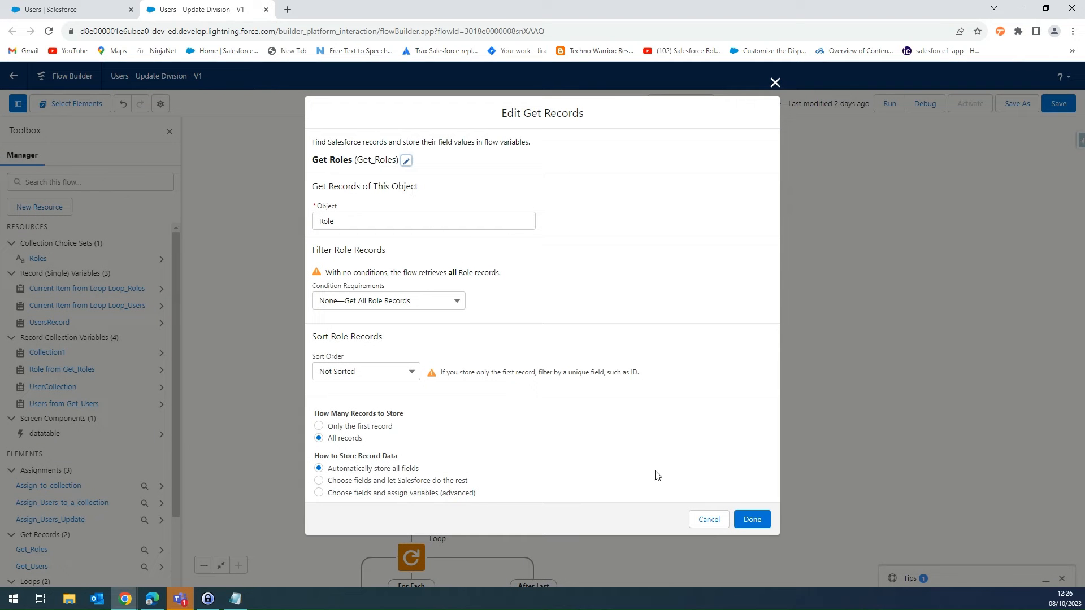
{"action": "left_click", "coordinate": [709, 524]}
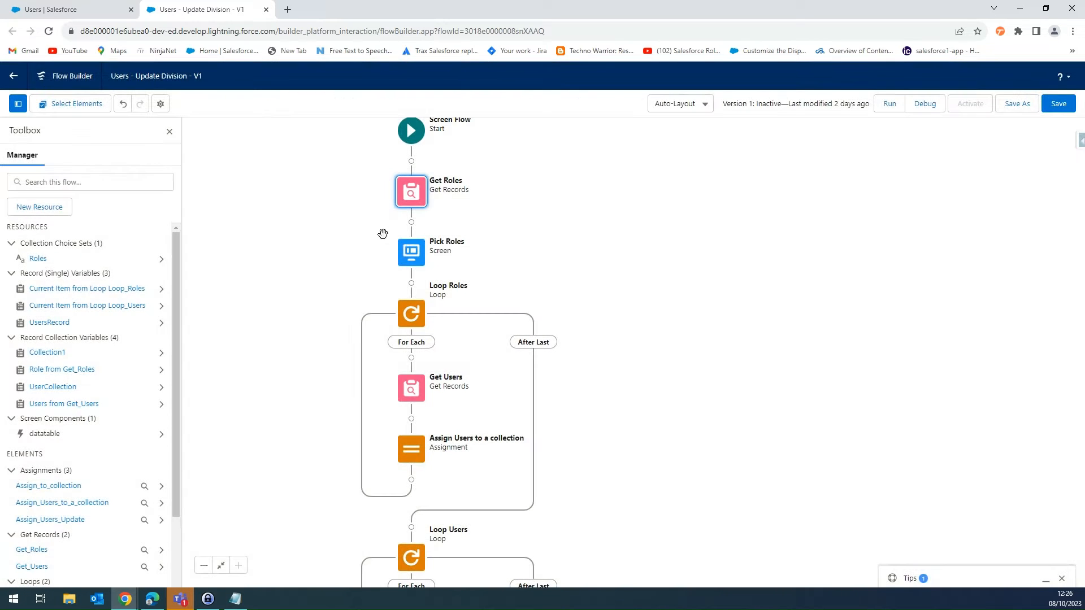
{"action": "double_click", "coordinate": [402, 253]}
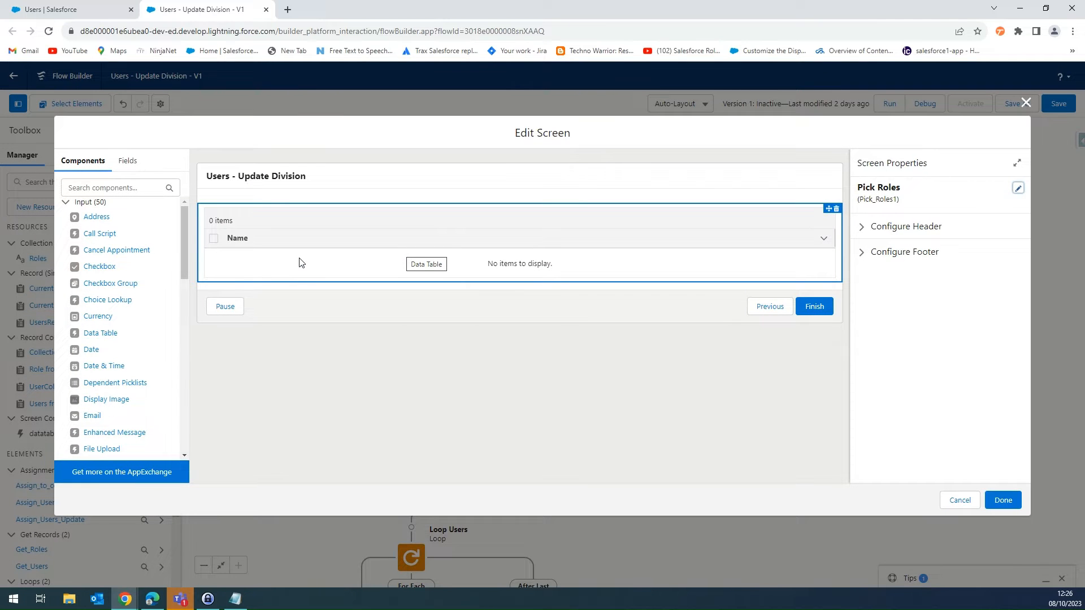
{"action": "left_click", "coordinate": [300, 261]}
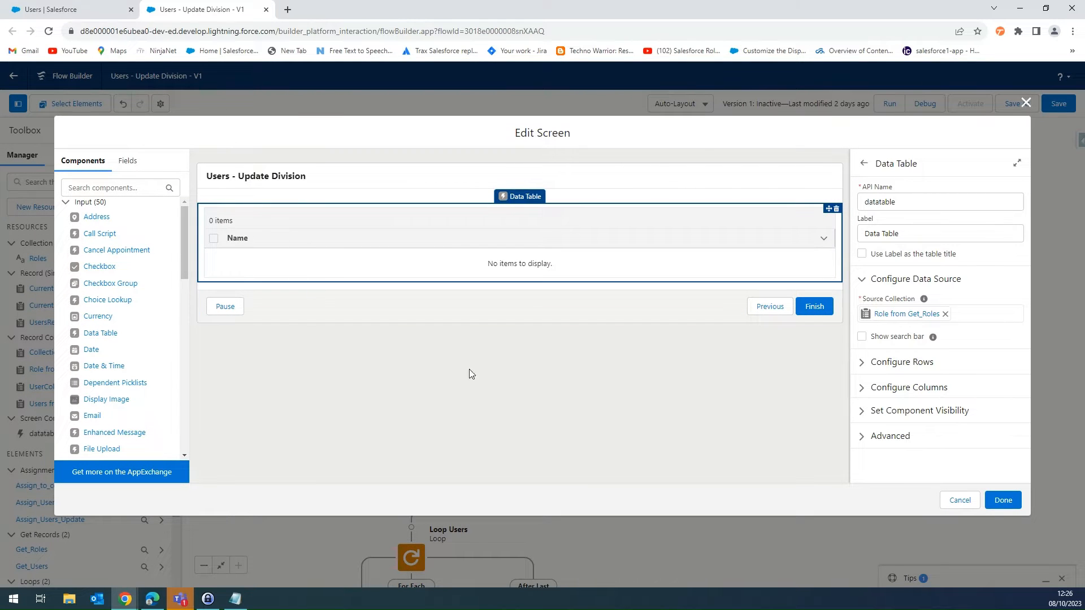
{"action": "left_click", "coordinate": [960, 500]}
- Examine the filter condition of Get Users and the variable assignment in Assign Users to a collection
{"action": "left_click_drag", "start_coordinate": [583, 295], "coordinate": [578, 176]}
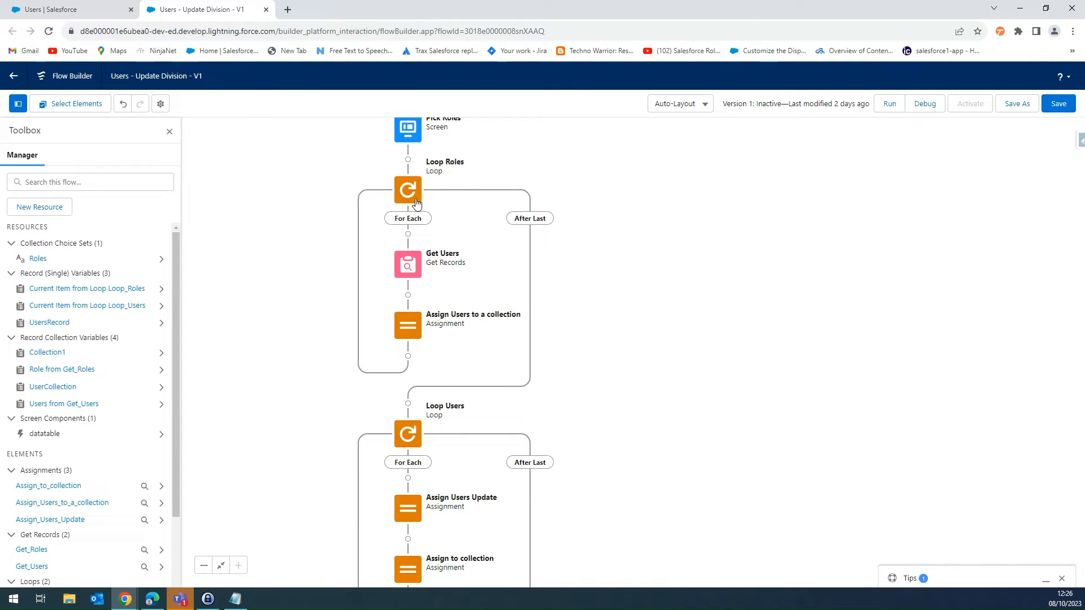
{"action": "double_click", "coordinate": [415, 277]}
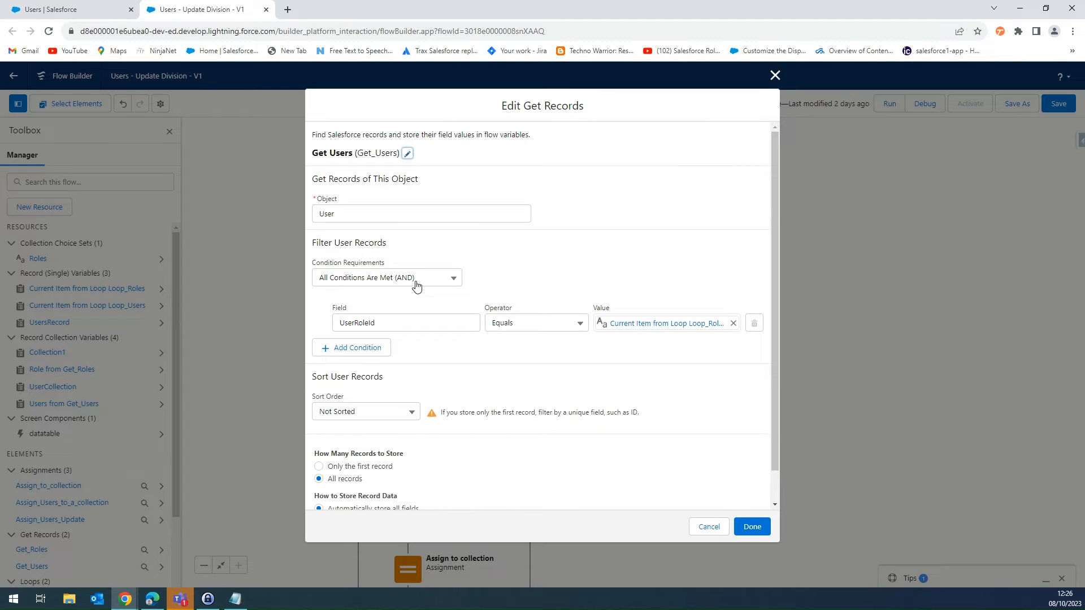
{"action": "left_click", "coordinate": [415, 321]}
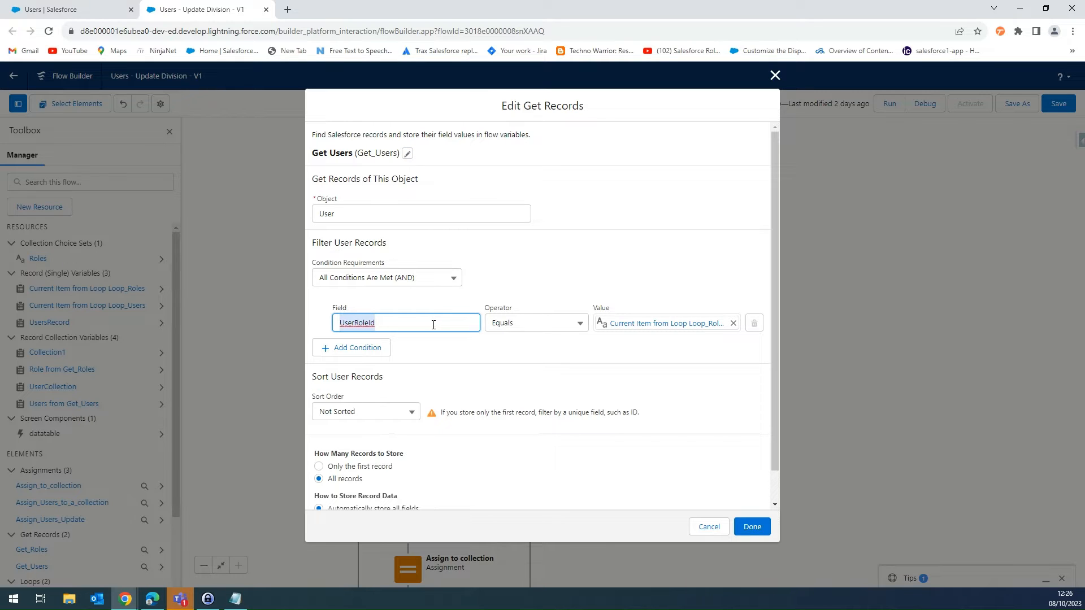
{"action": "left_click", "coordinate": [634, 324]}
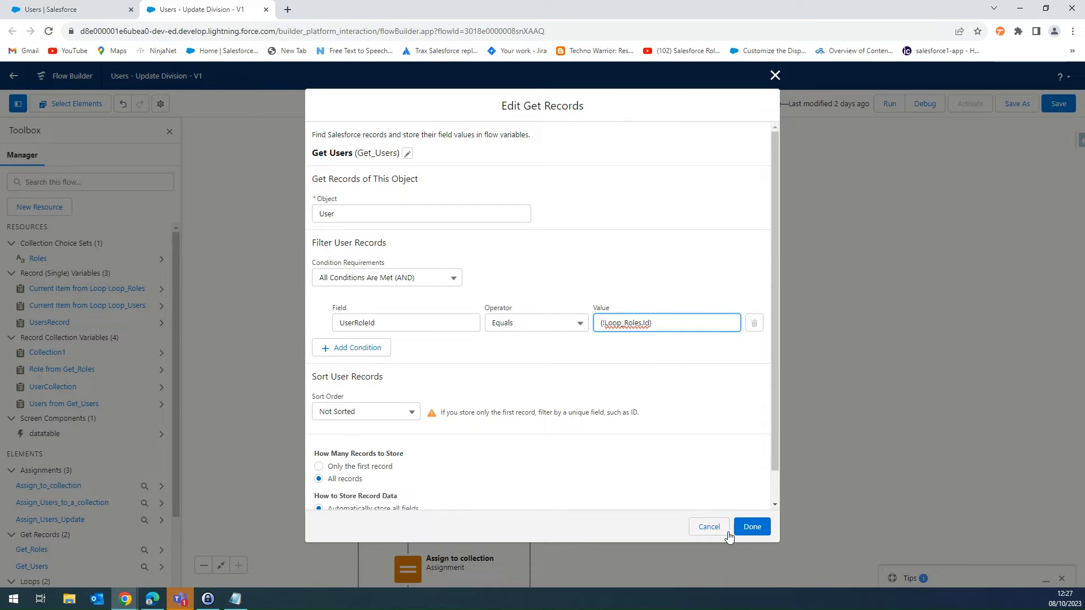
{"action": "left_click", "coordinate": [711, 526]}
{"action": "double_click", "coordinate": [406, 325]}
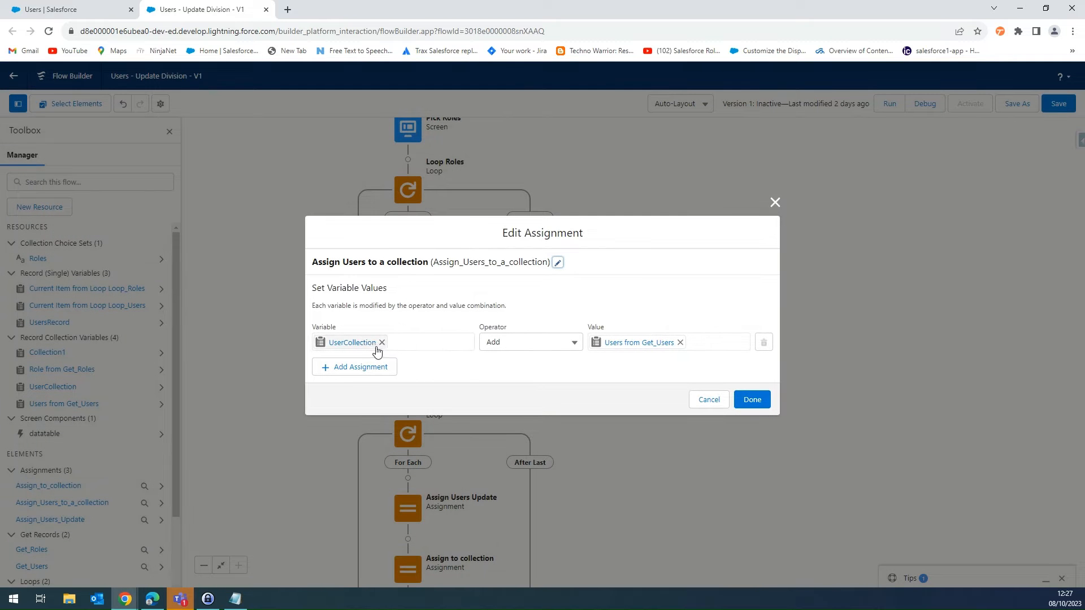
{"action": "left_click", "coordinate": [709, 399]}
- Inspect the Assign Users Update and Assign to collection assignments and the record collection used by Update Users
{"action": "left_click_drag", "start_coordinate": [639, 386], "coordinate": [646, 261]}
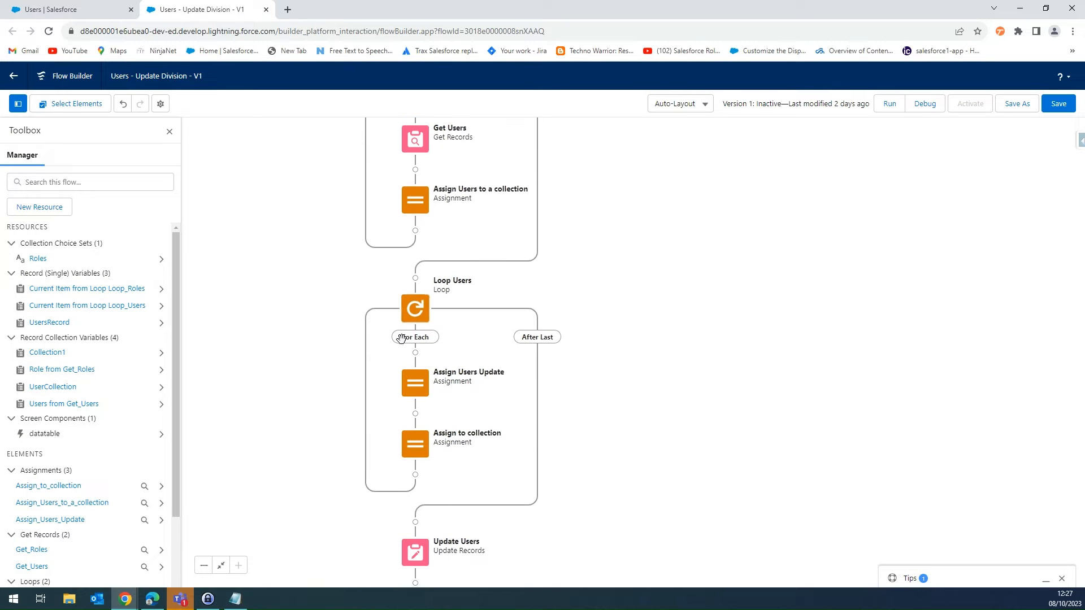
{"action": "double_click", "coordinate": [414, 385]}
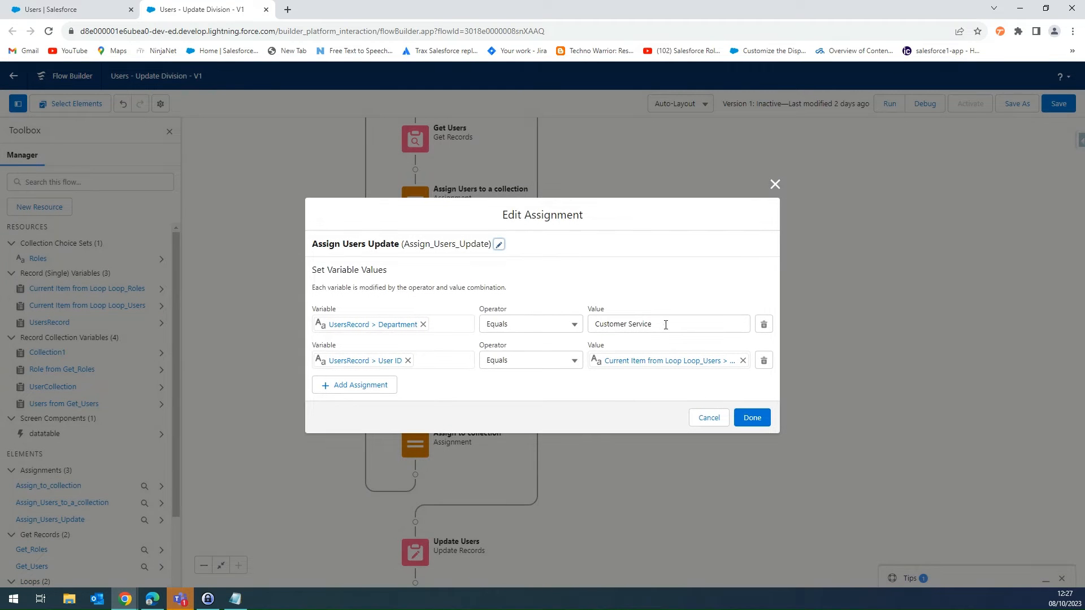
{"action": "left_click", "coordinate": [637, 325]}
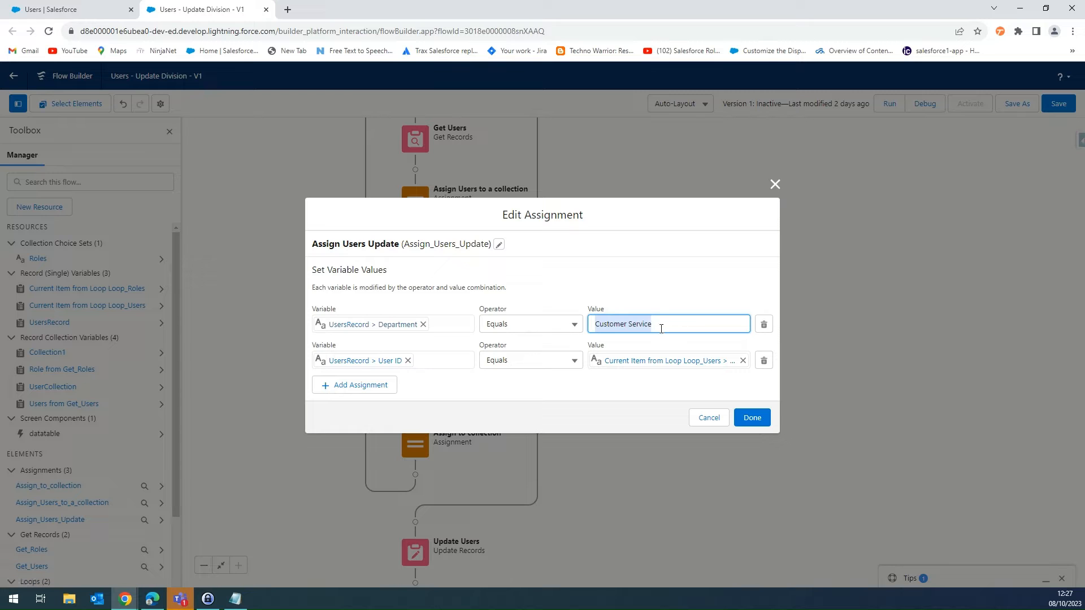
{"action": "left_click", "coordinate": [707, 417]}
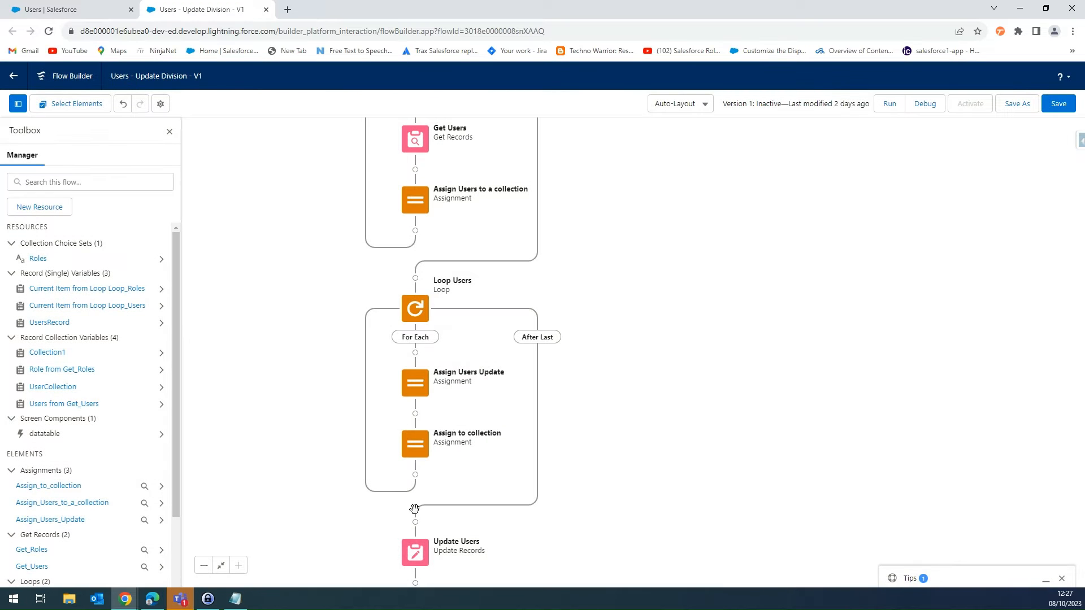
{"action": "double_click", "coordinate": [417, 444]}
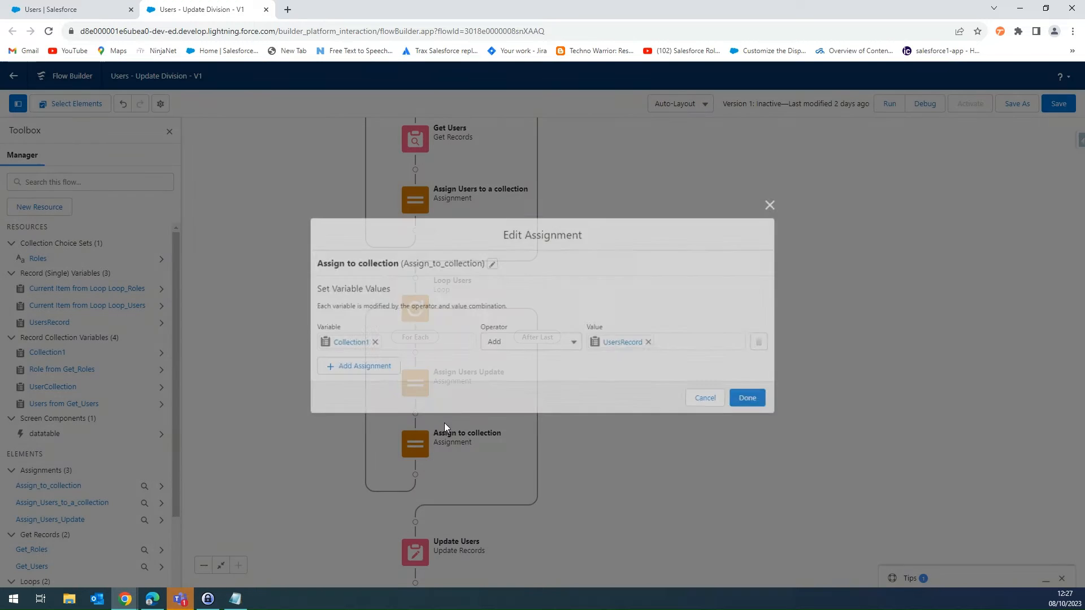
{"action": "left_click", "coordinate": [706, 397]}
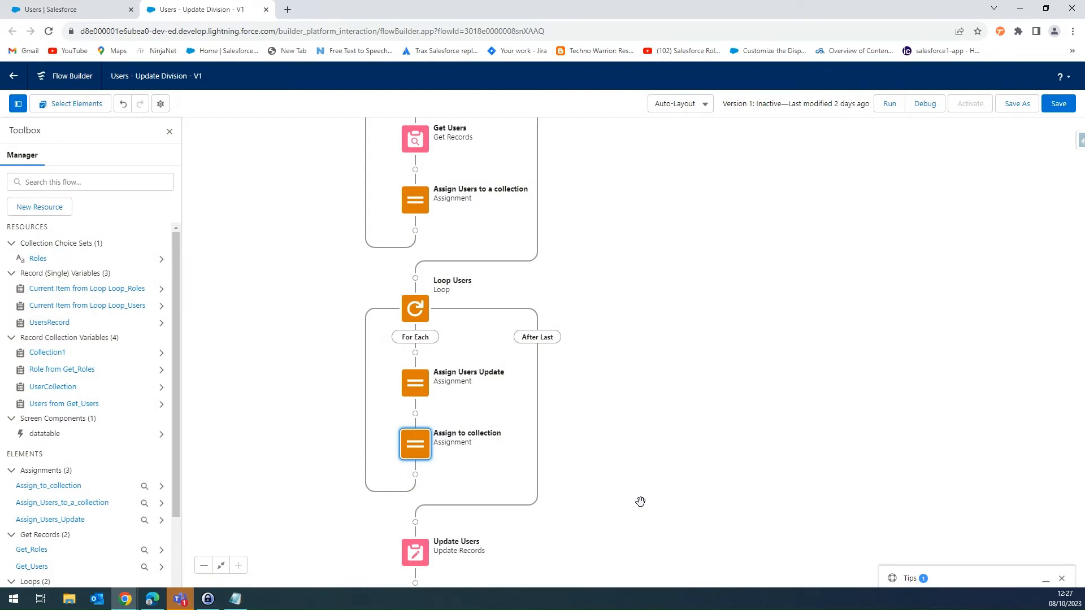
{"action": "left_click_drag", "start_coordinate": [627, 518], "coordinate": [602, 376]}
{"action": "double_click", "coordinate": [385, 412]}
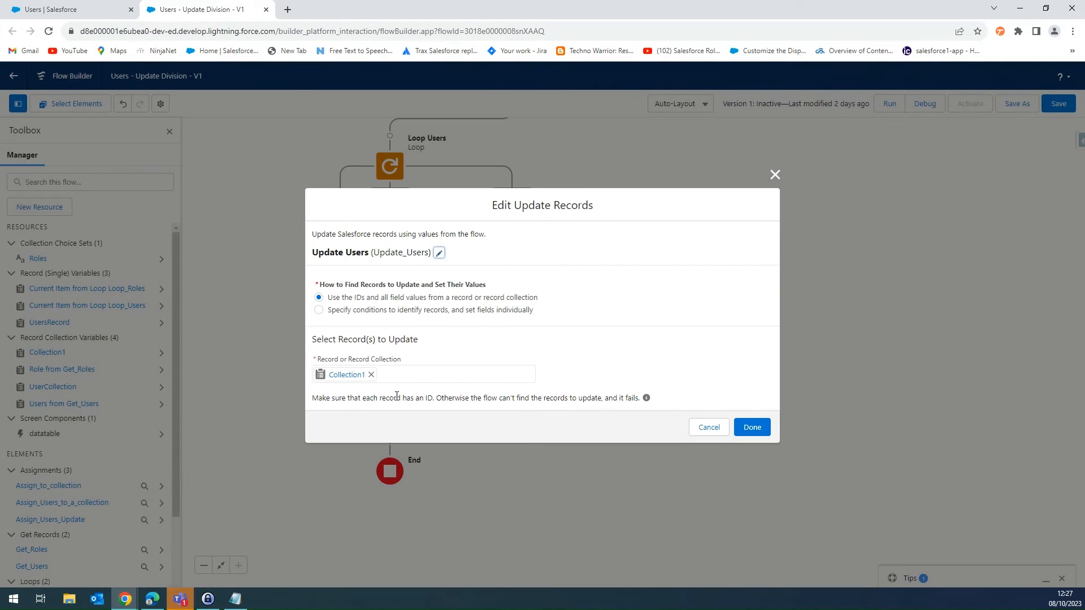
{"action": "left_click", "coordinate": [707, 428]}
{"action": "left_click_drag", "start_coordinate": [644, 306], "coordinate": [646, 426]}
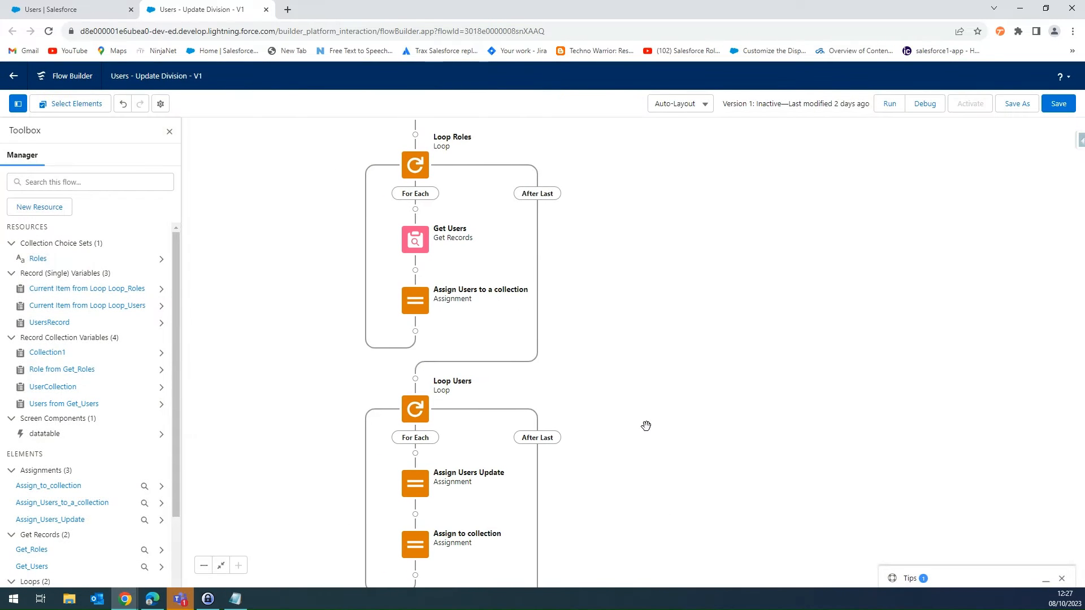
{"action": "left_click_drag", "start_coordinate": [589, 316], "coordinate": [649, 382]}
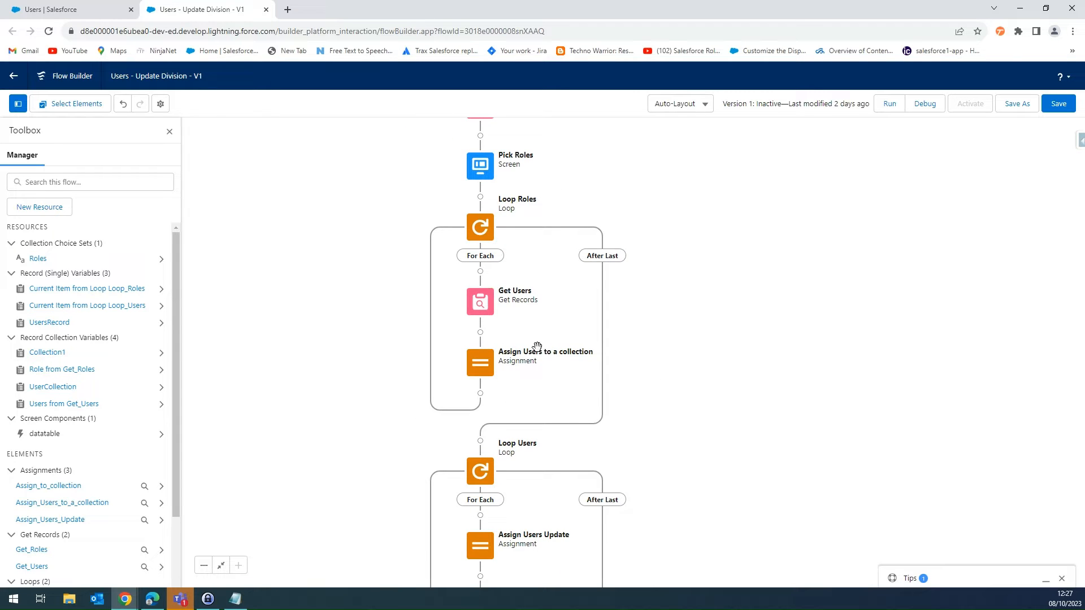
{"action": "left_click_drag", "start_coordinate": [639, 344], "coordinate": [571, 371]}
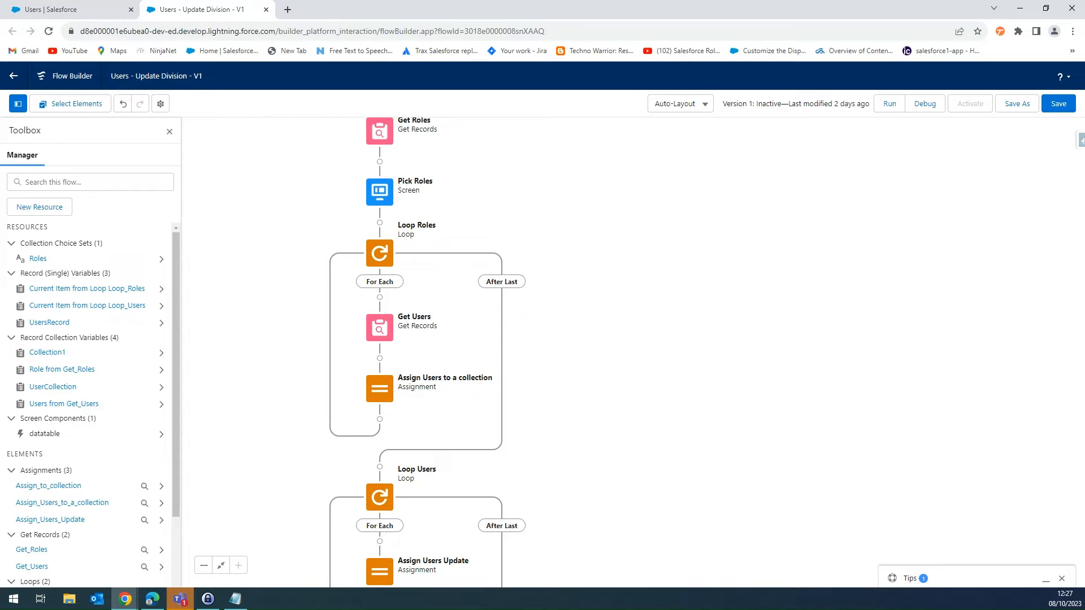
{"action": "key", "text": "alt+Tab"}
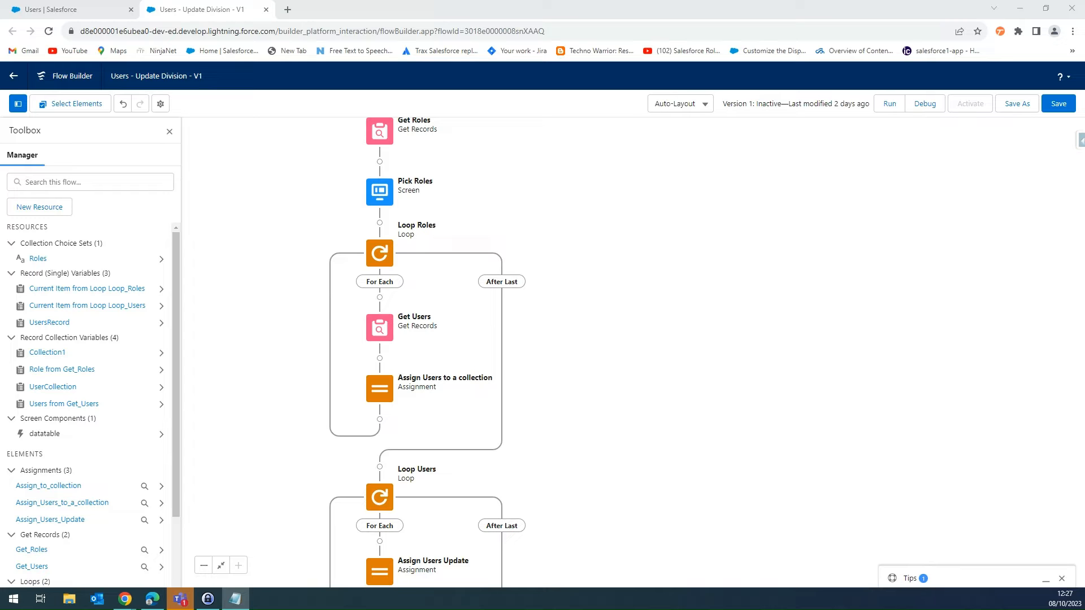
- Start a new Variable resource with the Text data type, allowing multiple values and available for input
{"action": "left_click", "coordinate": [39, 207]}
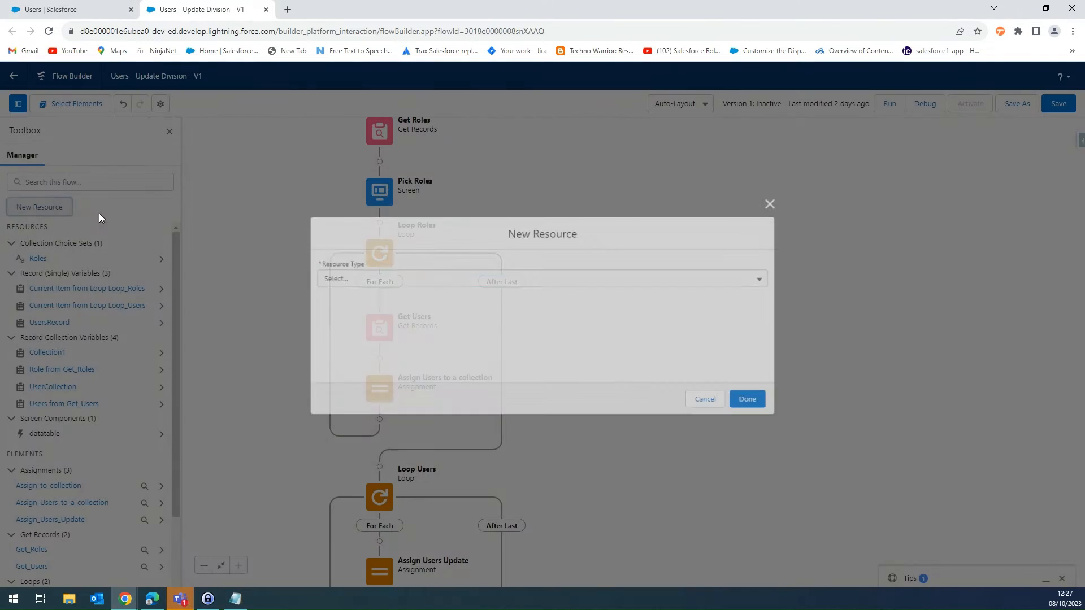
{"action": "left_click", "coordinate": [358, 282]}
{"action": "left_click", "coordinate": [369, 306]}
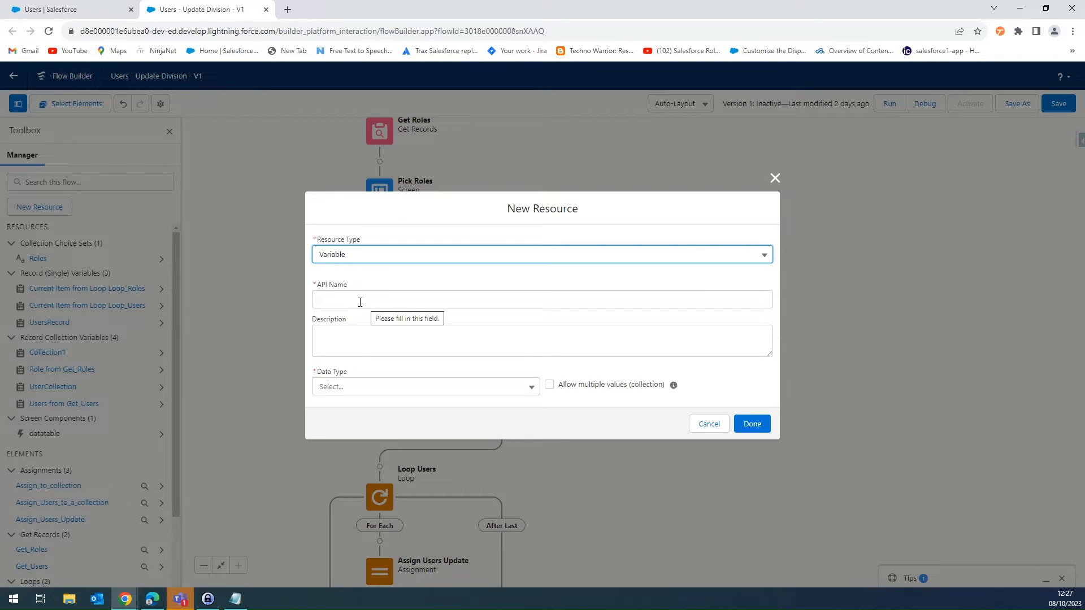
{"action": "left_click", "coordinate": [362, 304]}
{"action": "left_click", "coordinate": [373, 389]}
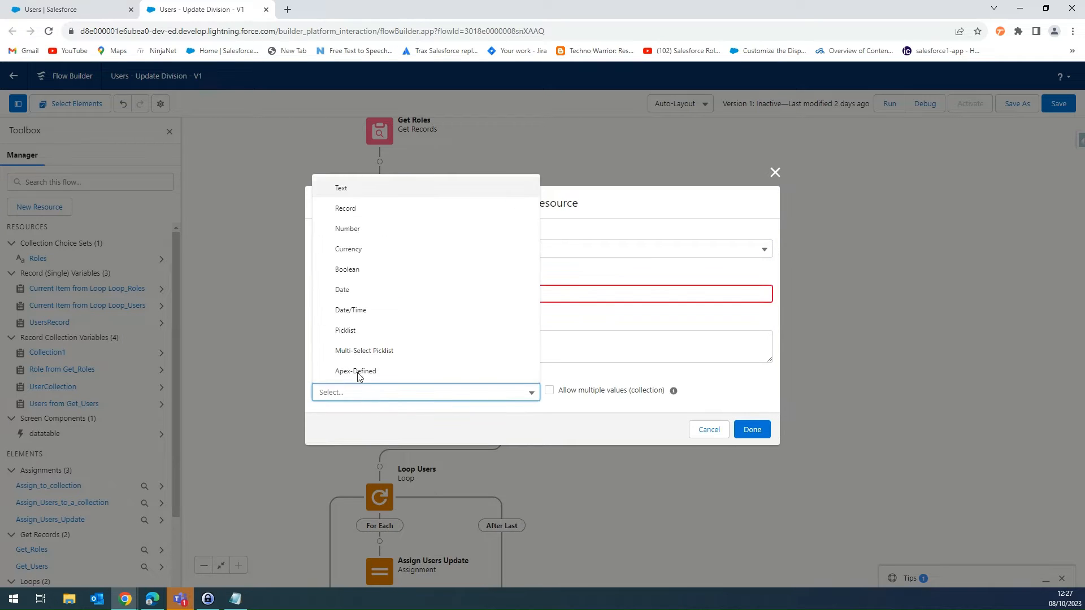
{"action": "left_click", "coordinate": [349, 185]}
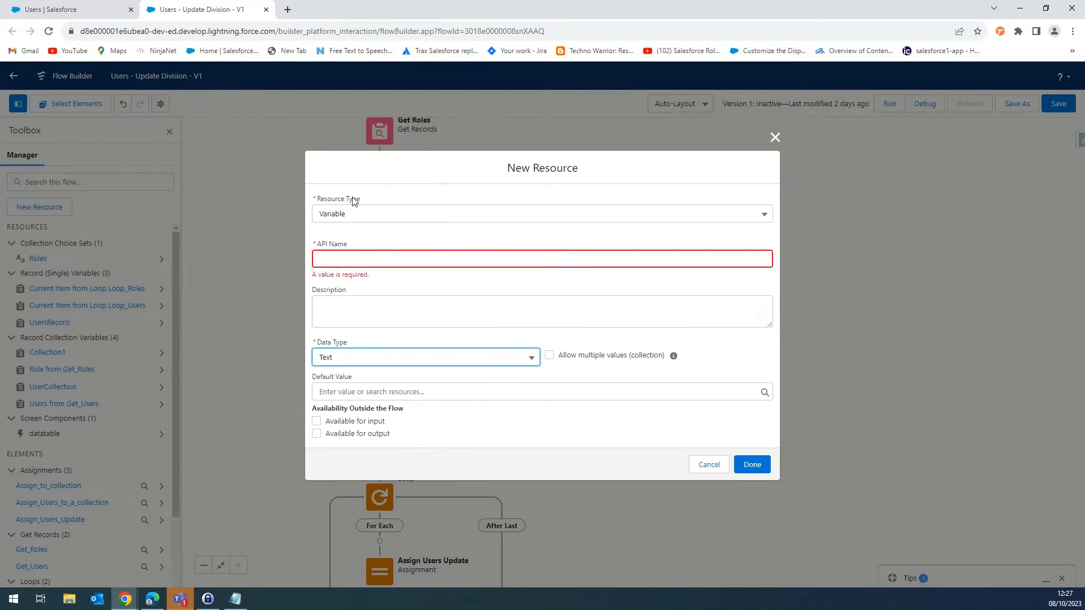
{"action": "left_click", "coordinate": [549, 355]}
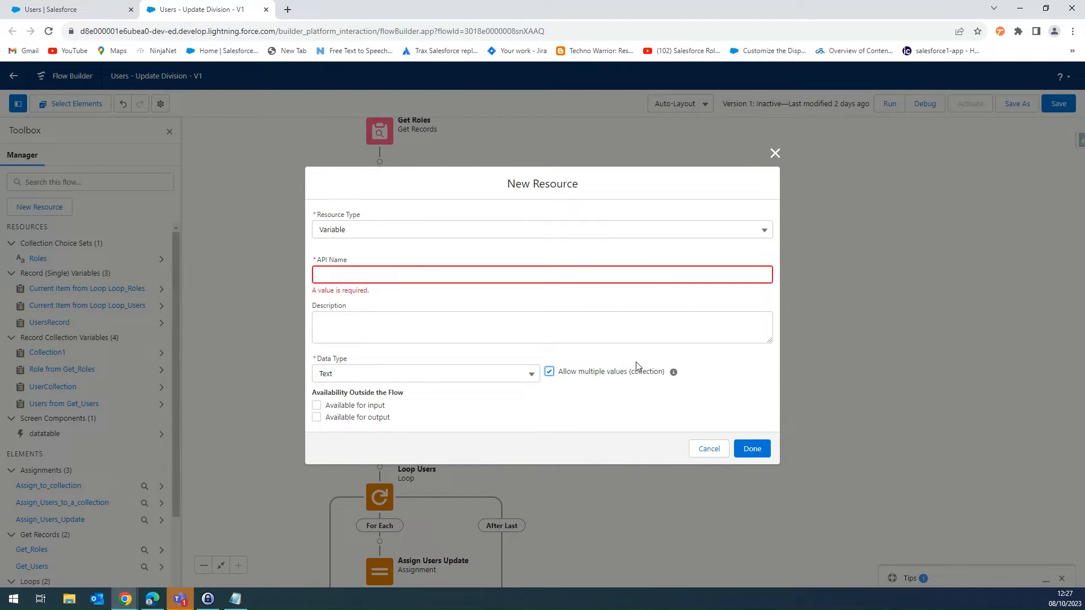
{"action": "left_click", "coordinate": [351, 407]}
- Give the new text collection variable the API name assigntheidstothetextcollection and save the resource
{"action": "left_click", "coordinate": [382, 277]}
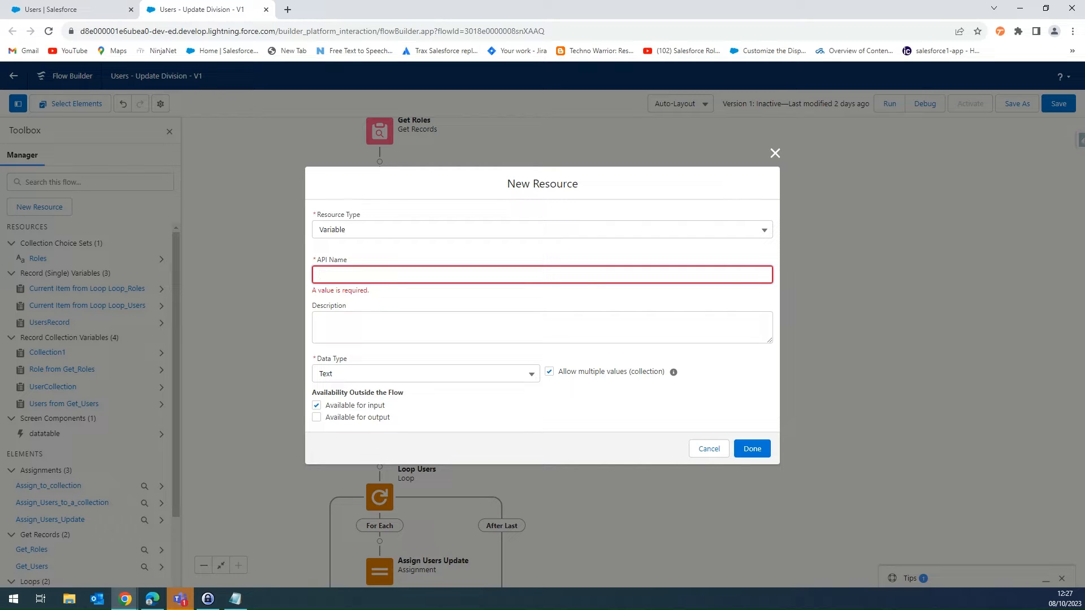
{"action": "key", "text": "alt+Tab"}
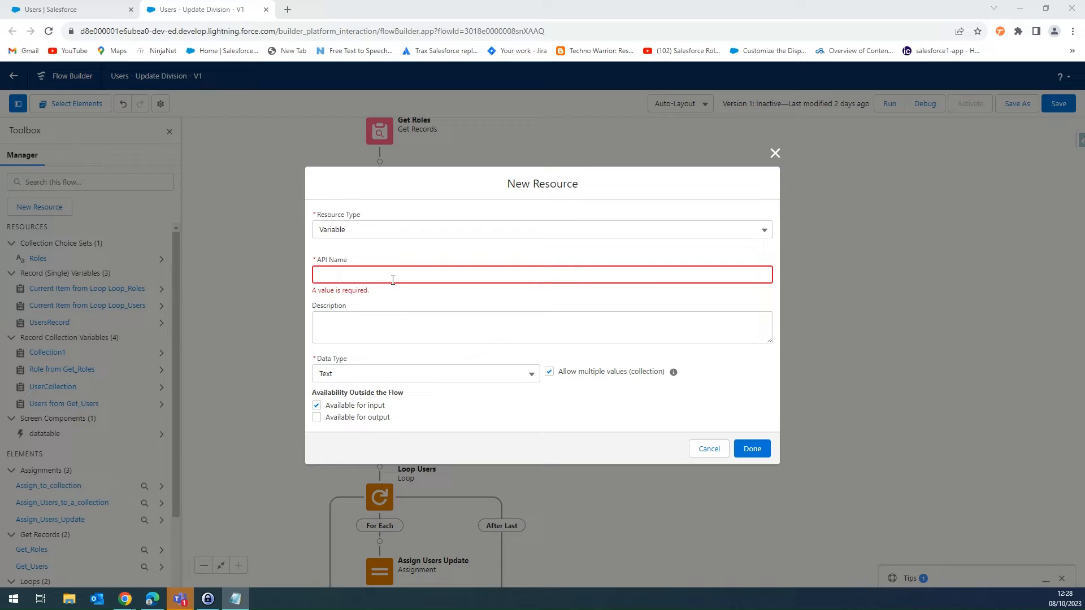
{"action": "key", "text": "alt+Tab"}
{"action": "type", "text": "assign the ids to the text collection"}
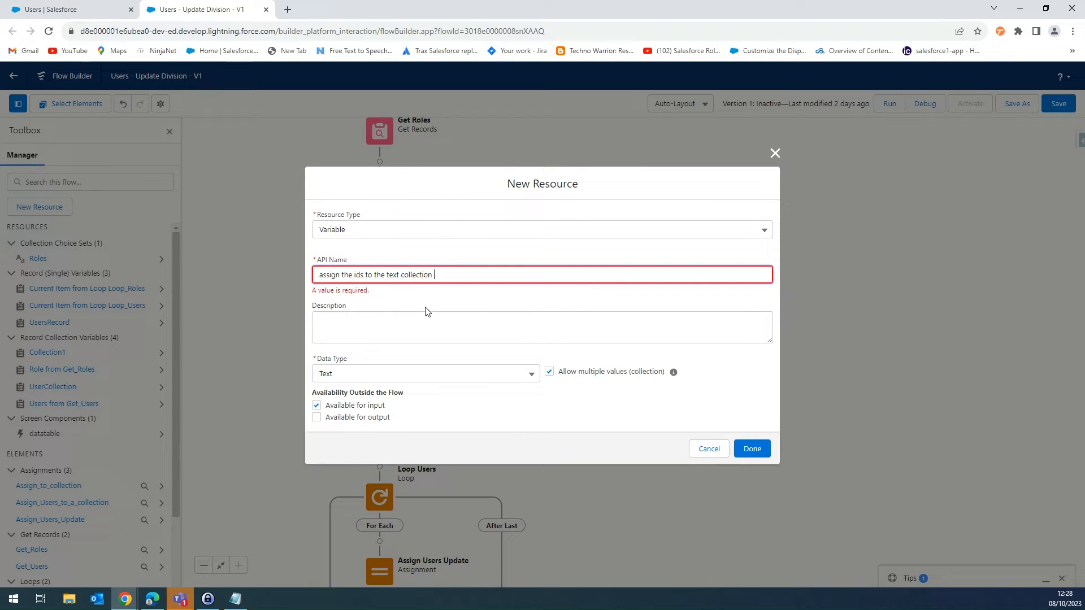
{"action": "left_click", "coordinate": [426, 326]}
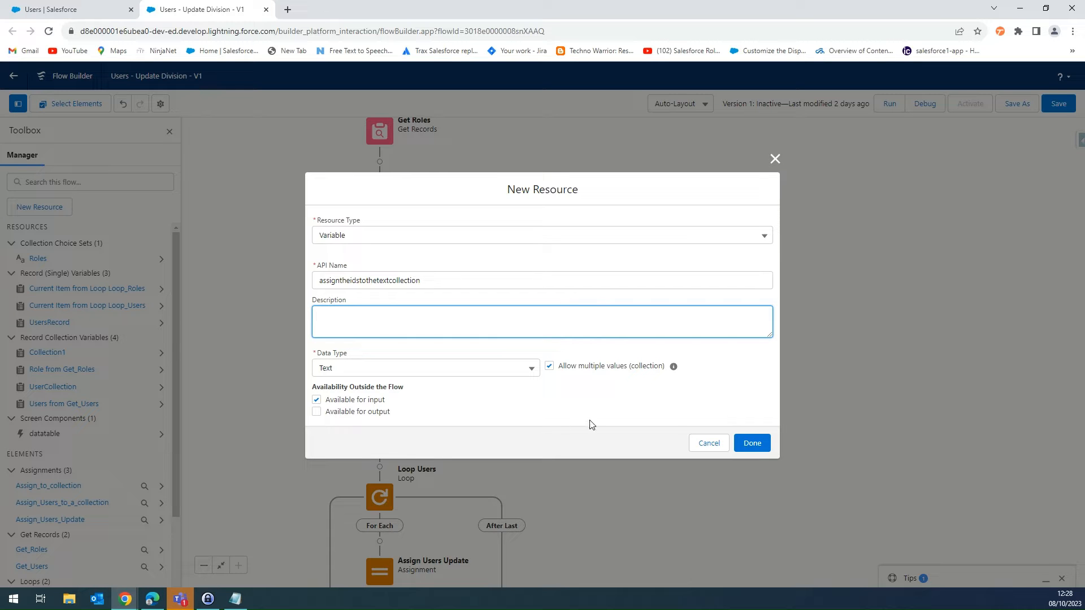
{"action": "left_click", "coordinate": [752, 443]}
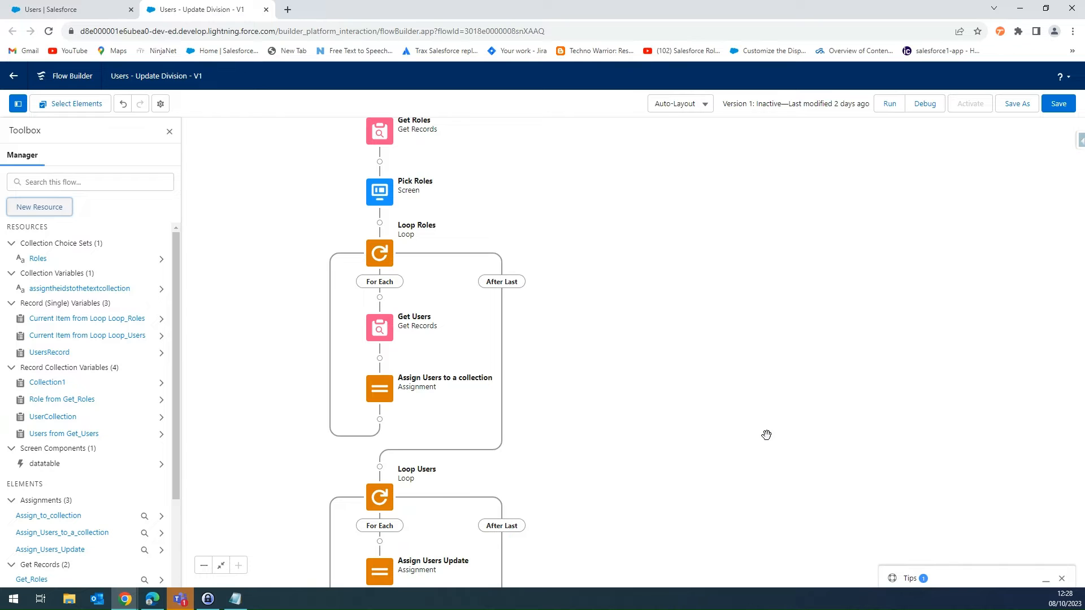
{"action": "scroll", "coordinate": [642, 222], "scroll_direction": "down", "scroll_amount": 3}
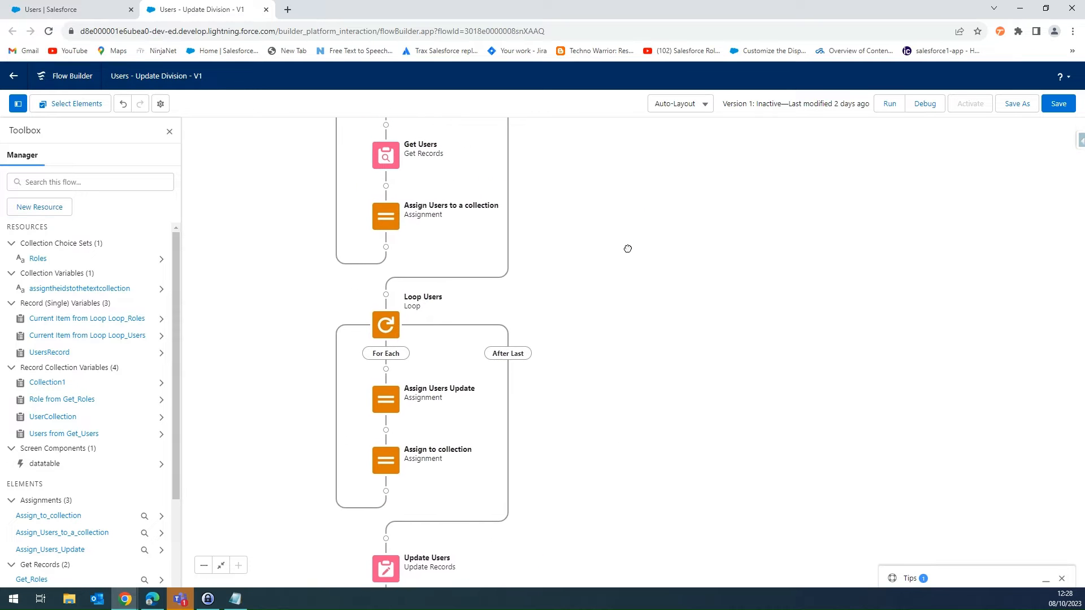
{"action": "double_click", "coordinate": [383, 221]}
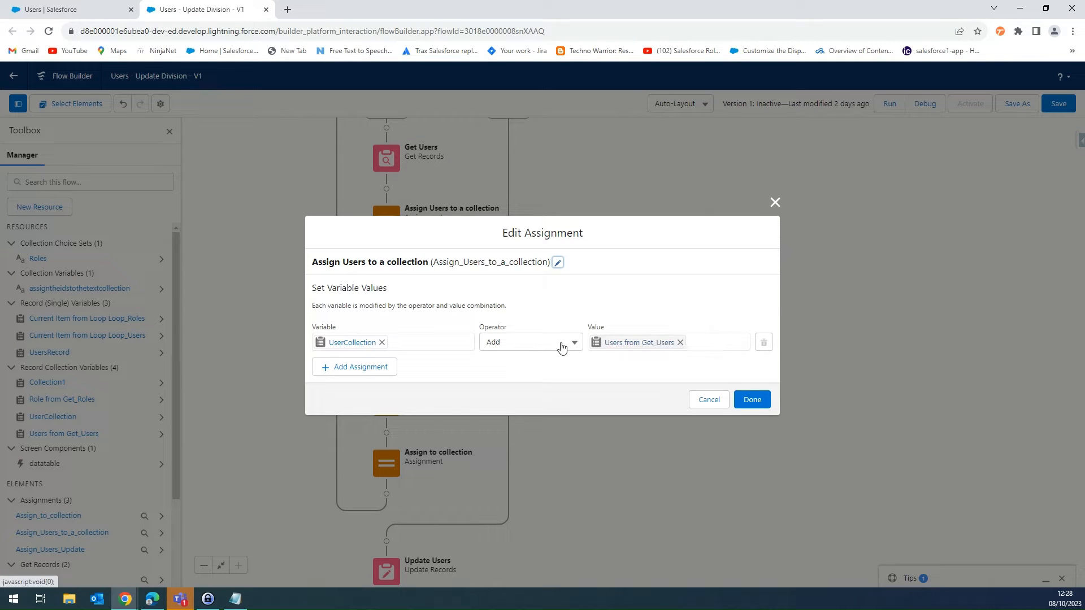
{"action": "left_click", "coordinate": [381, 343]}
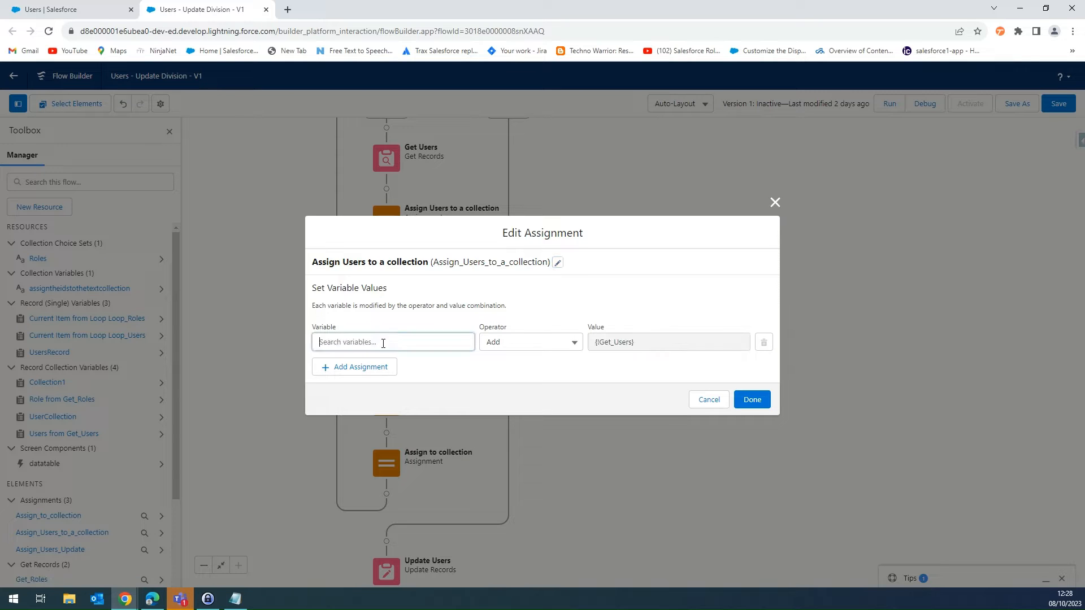
{"action": "left_click", "coordinate": [418, 341]}
{"action": "left_click", "coordinate": [401, 406]}
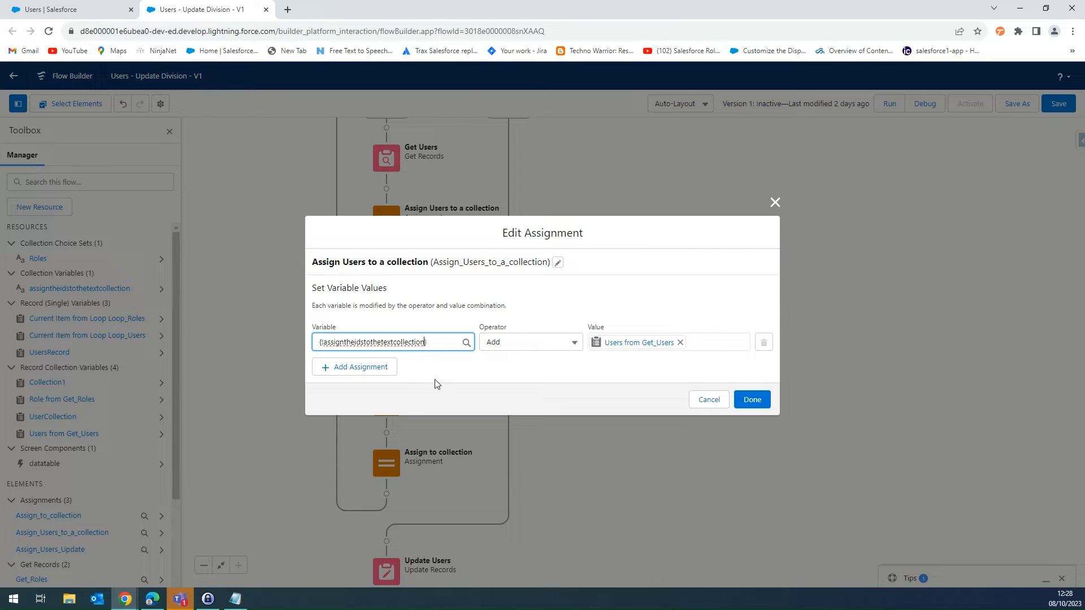
{"action": "left_click", "coordinate": [680, 343]}
{"action": "type", "text": "loo"}
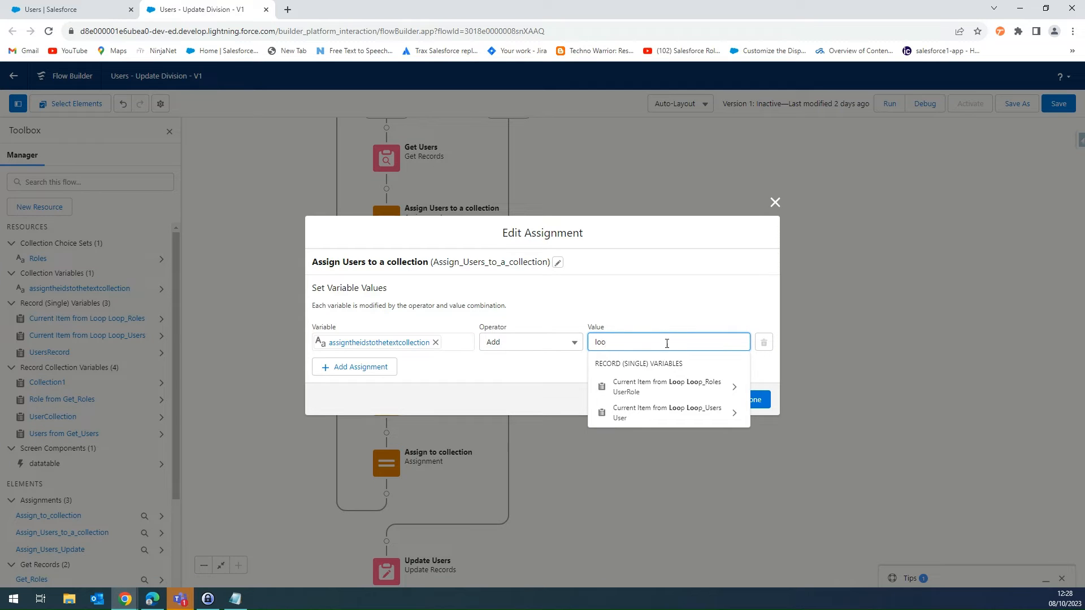
{"action": "left_click", "coordinate": [681, 389]}
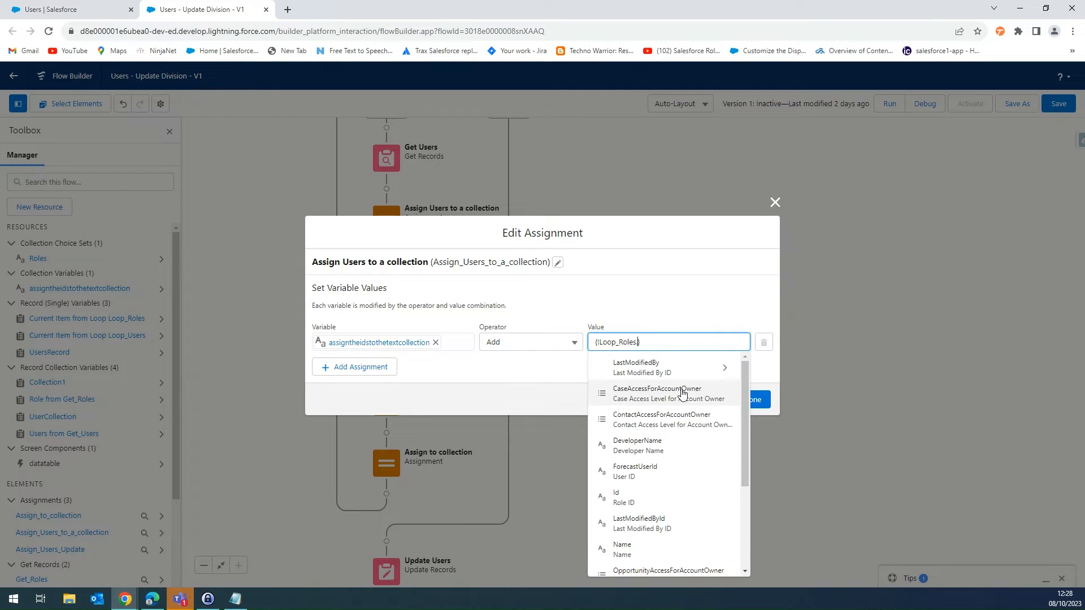
{"action": "left_click", "coordinate": [659, 497]}
{"action": "left_click", "coordinate": [648, 371]}
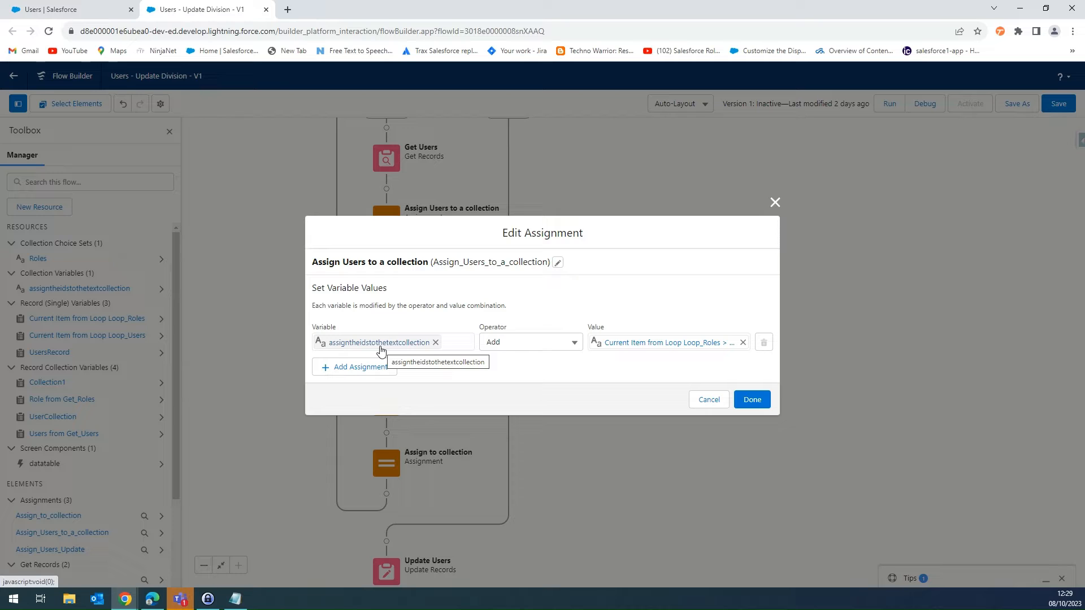
{"action": "left_click", "coordinate": [708, 399]}
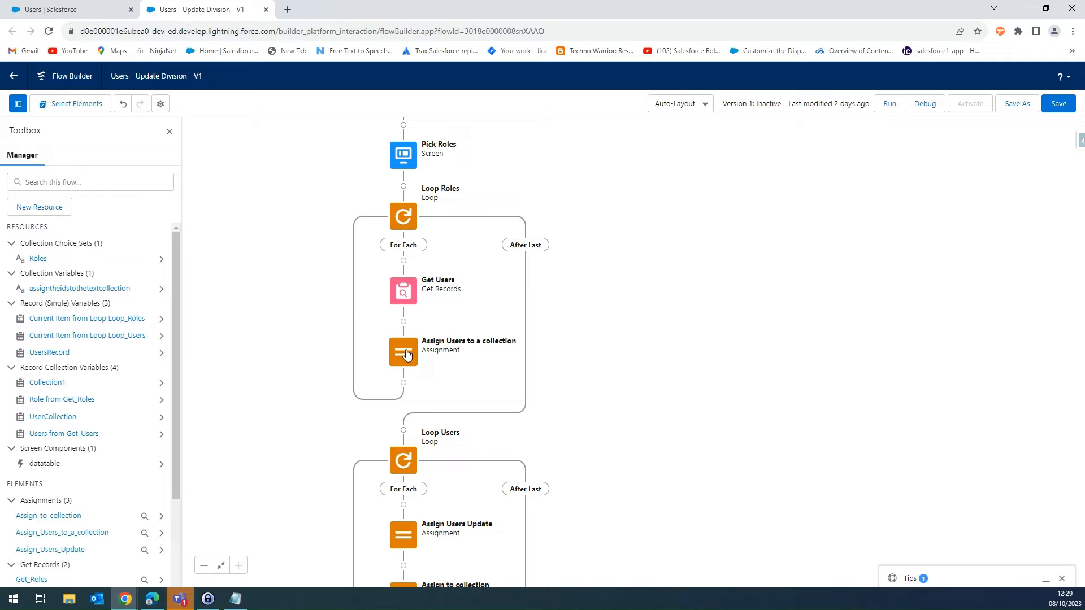
- Add a Get Records element after the Loop Roles loop, labelled Get Users from Role Id, for the User object
{"action": "left_click", "coordinate": [403, 430]}
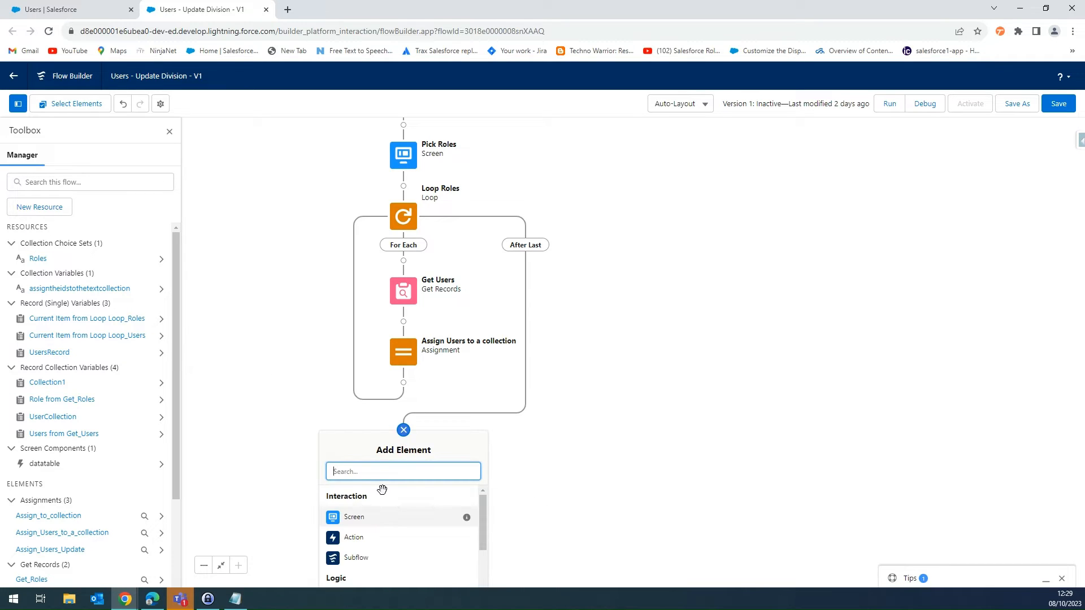
{"action": "type", "text": "get"}
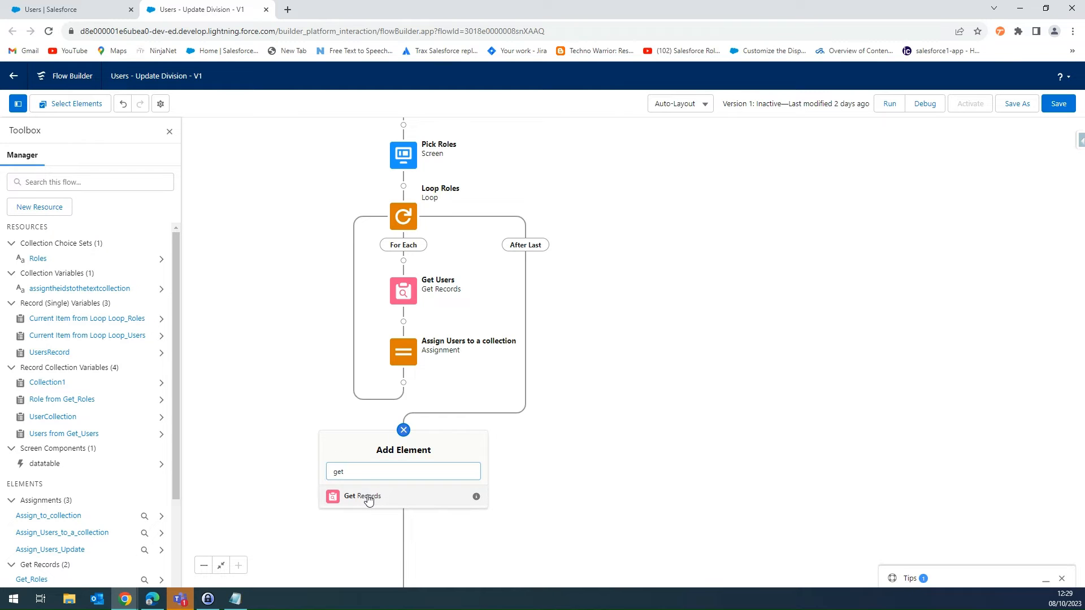
{"action": "left_click", "coordinate": [368, 497]}
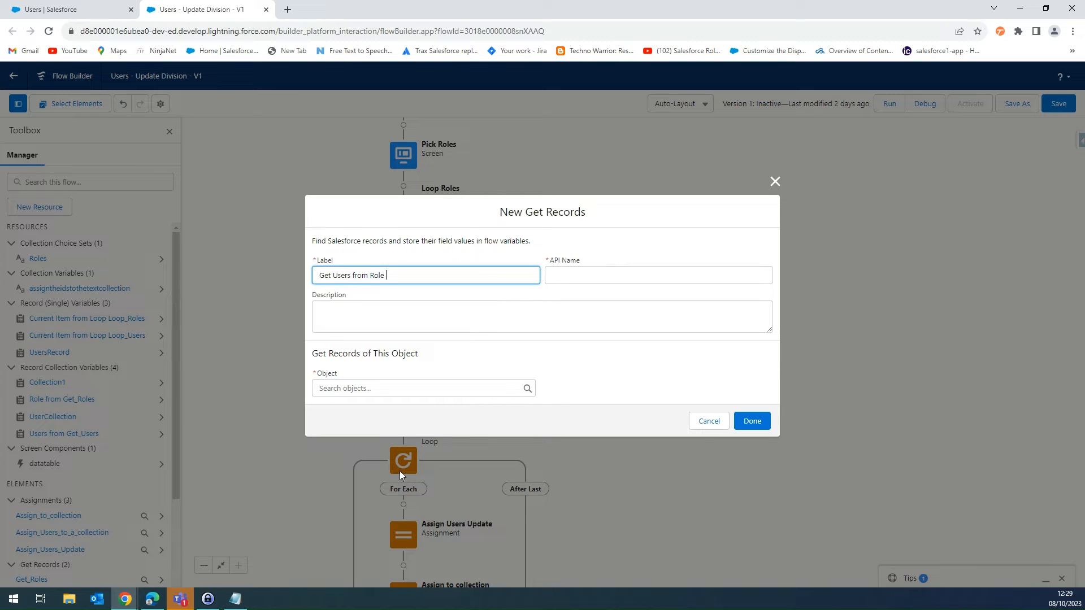
{"action": "type", "text": "d"}
{"action": "left_click", "coordinate": [413, 389]}
{"action": "type", "text": "user"}
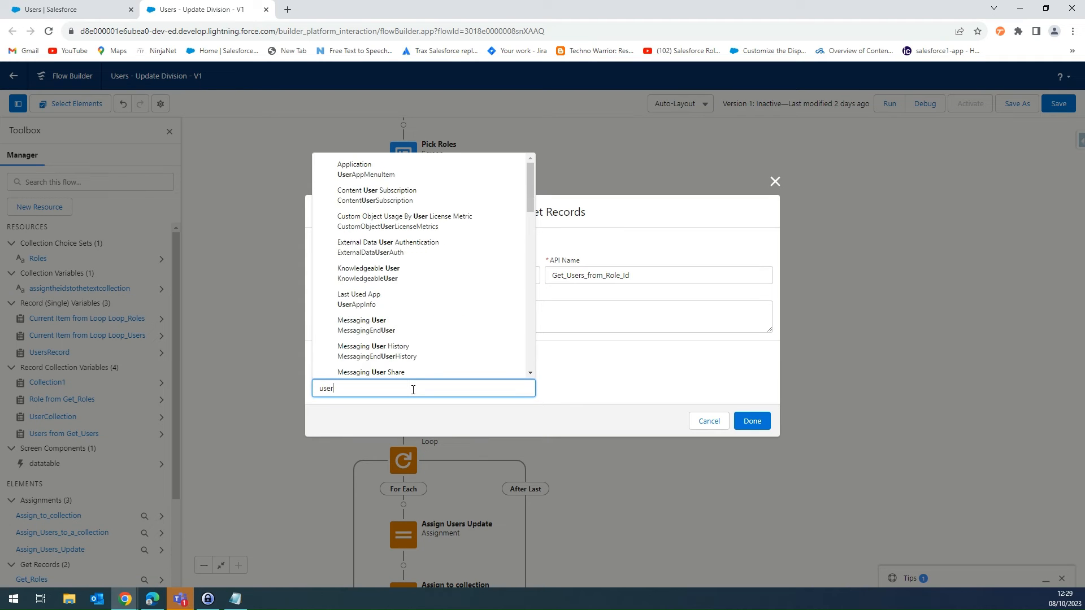
{"action": "scroll", "coordinate": [361, 294], "scroll_direction": "down", "scroll_amount": 5}
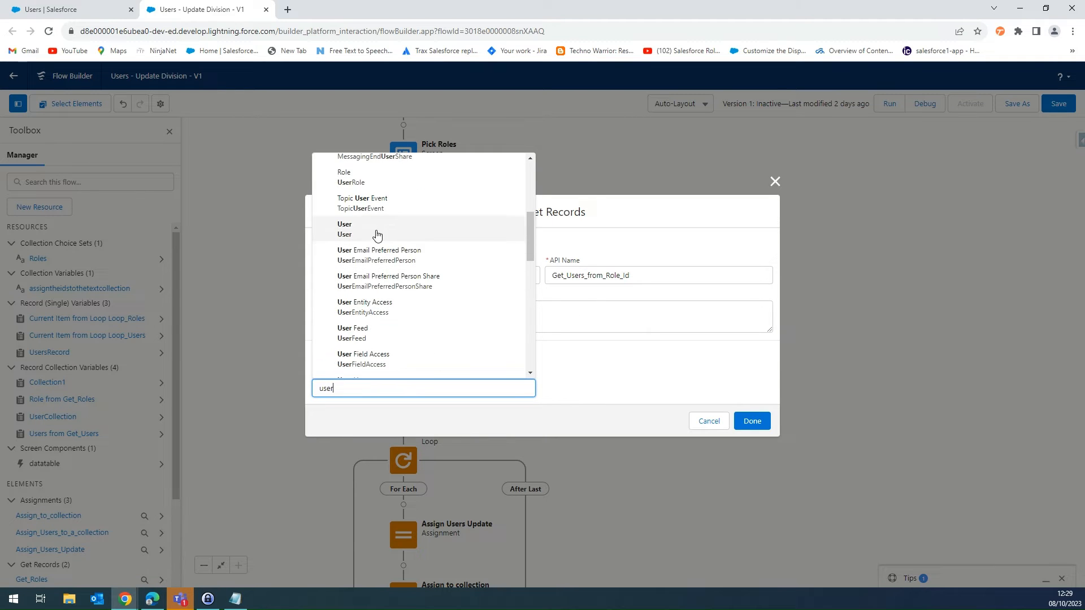
{"action": "left_click", "coordinate": [346, 232]}
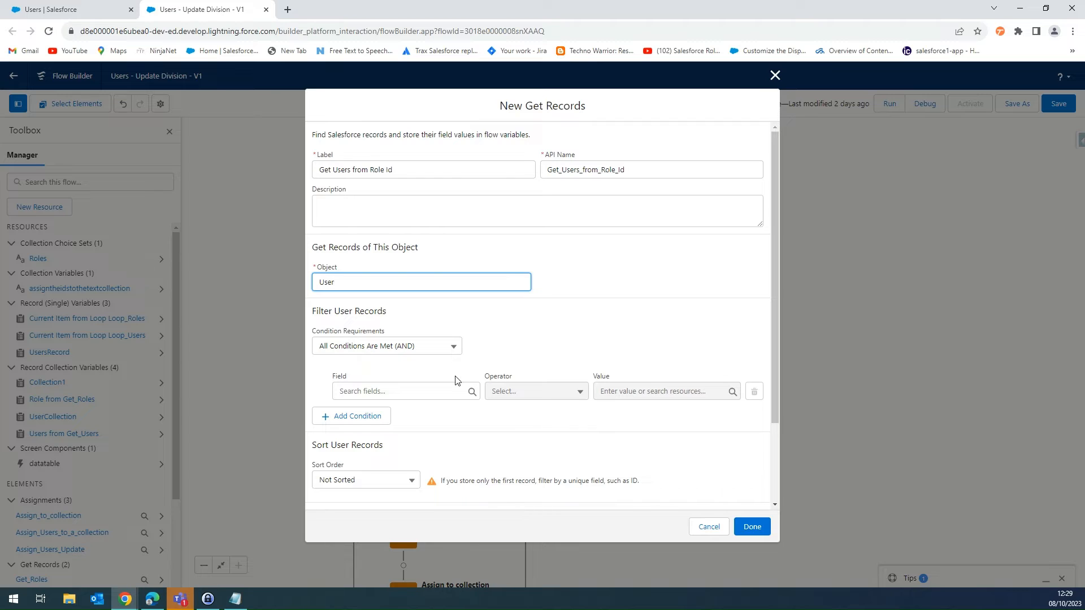
- Filter the user records by UserRoleId with the In operator and the assigntheidstothetextcollection variable as value
{"action": "left_click", "coordinate": [445, 391]}
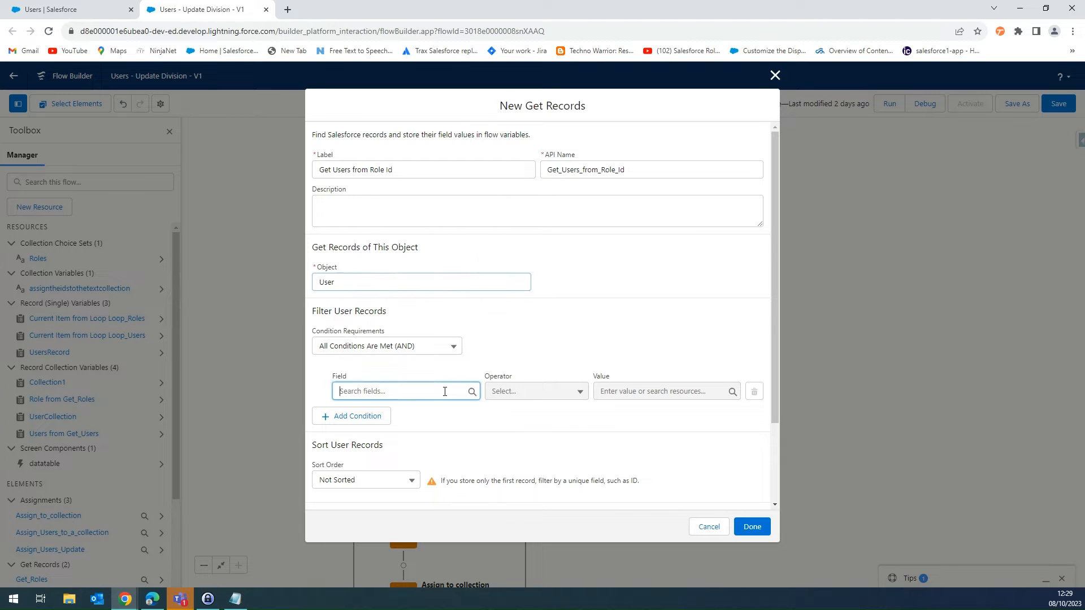
{"action": "type", "text": "rol"}
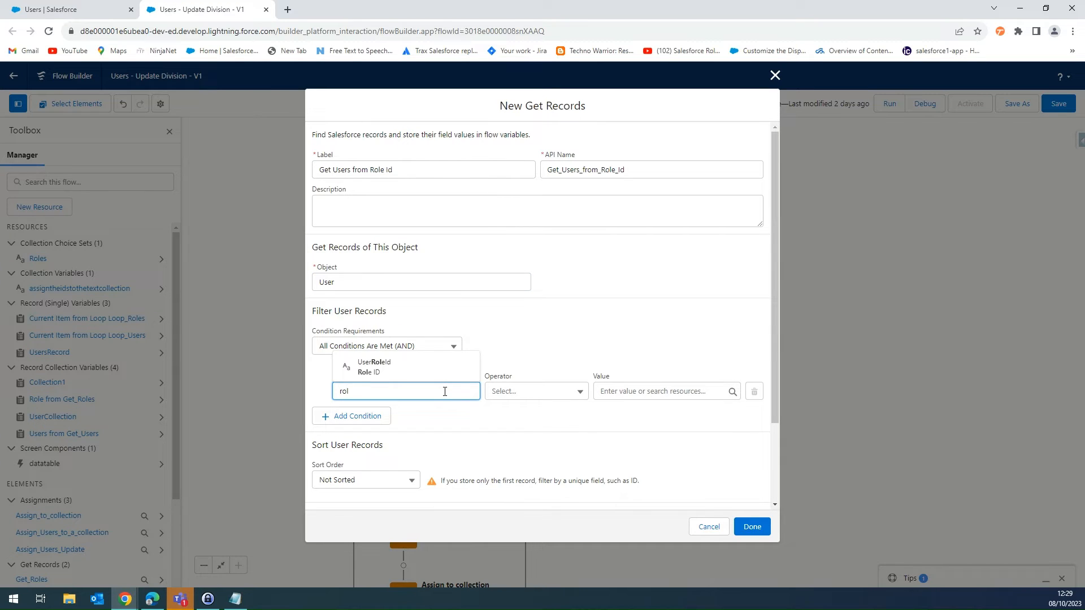
{"action": "left_click", "coordinate": [402, 370]}
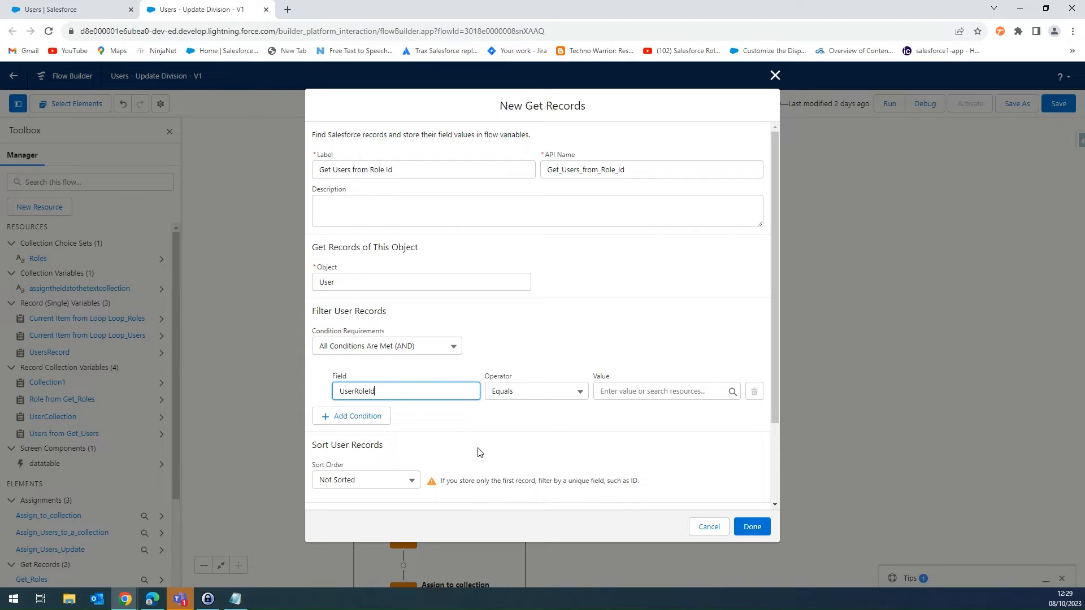
{"action": "left_click", "coordinate": [538, 396]}
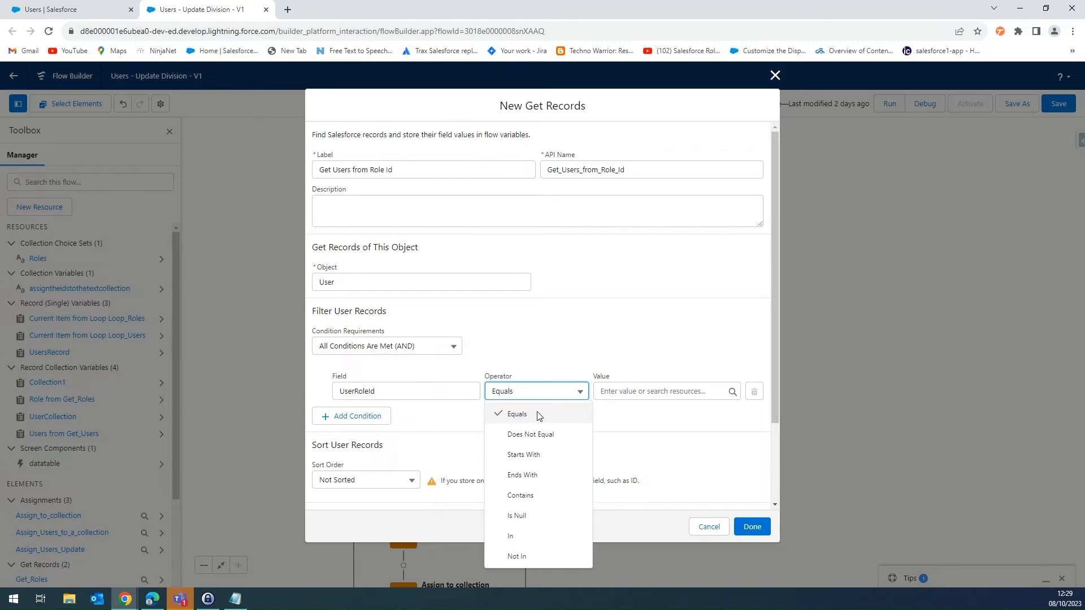
{"action": "left_click", "coordinate": [515, 535]}
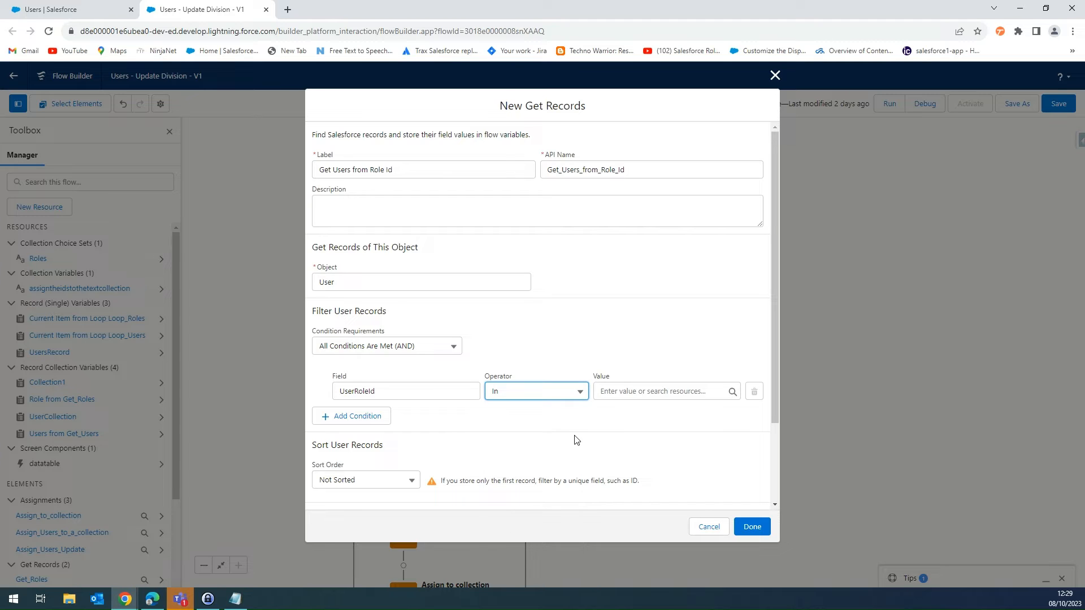
{"action": "left_click", "coordinate": [649, 392]}
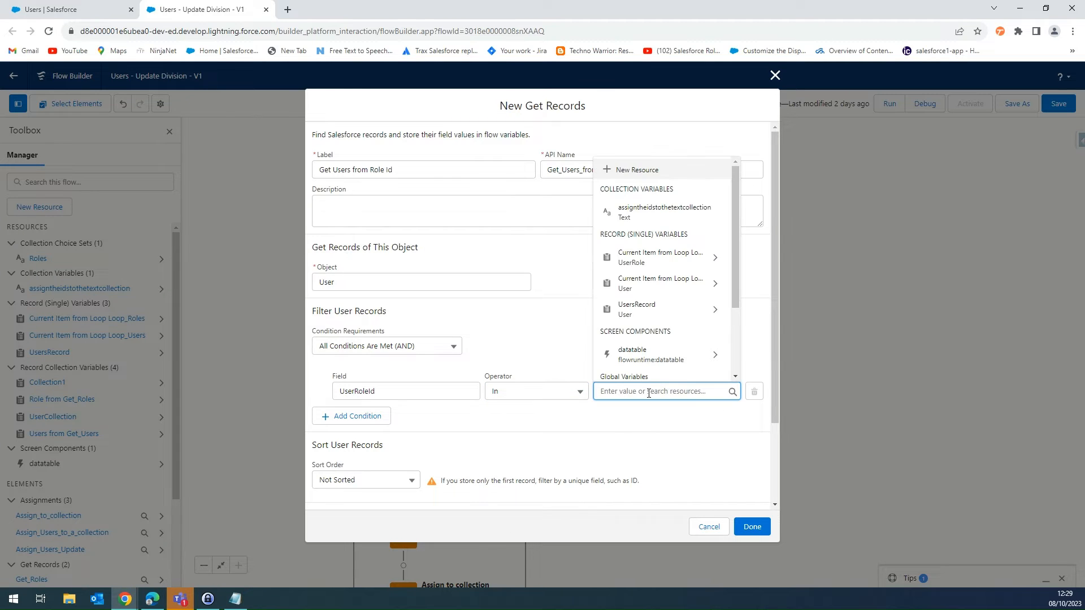
{"action": "left_click", "coordinate": [650, 210]}
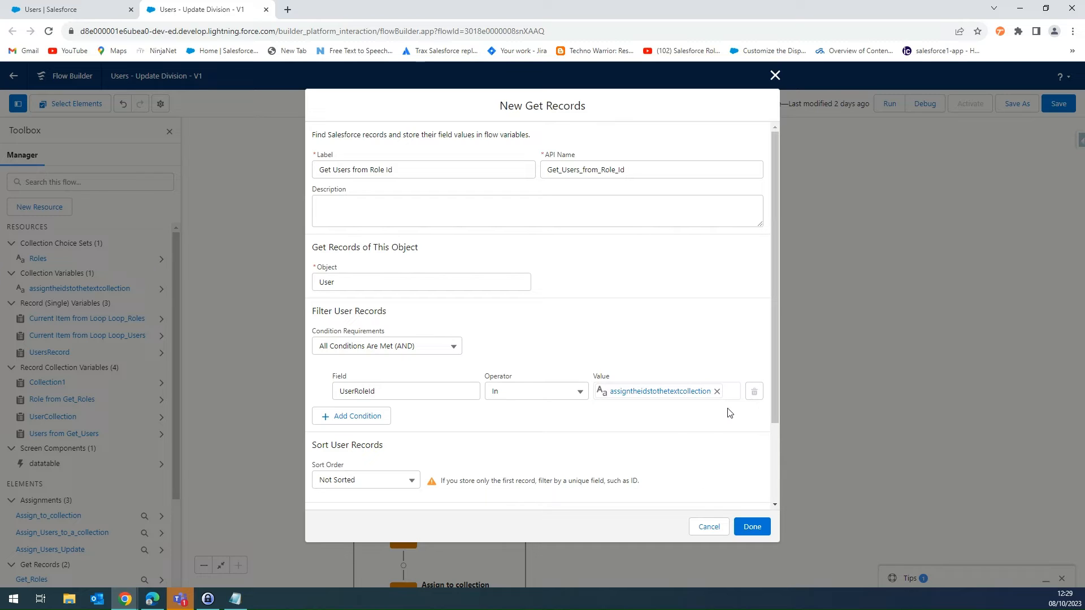
- Set Get Users from Role Id to store all records and finish the element
{"action": "scroll", "coordinate": [711, 426], "scroll_direction": "down", "scroll_amount": 1}
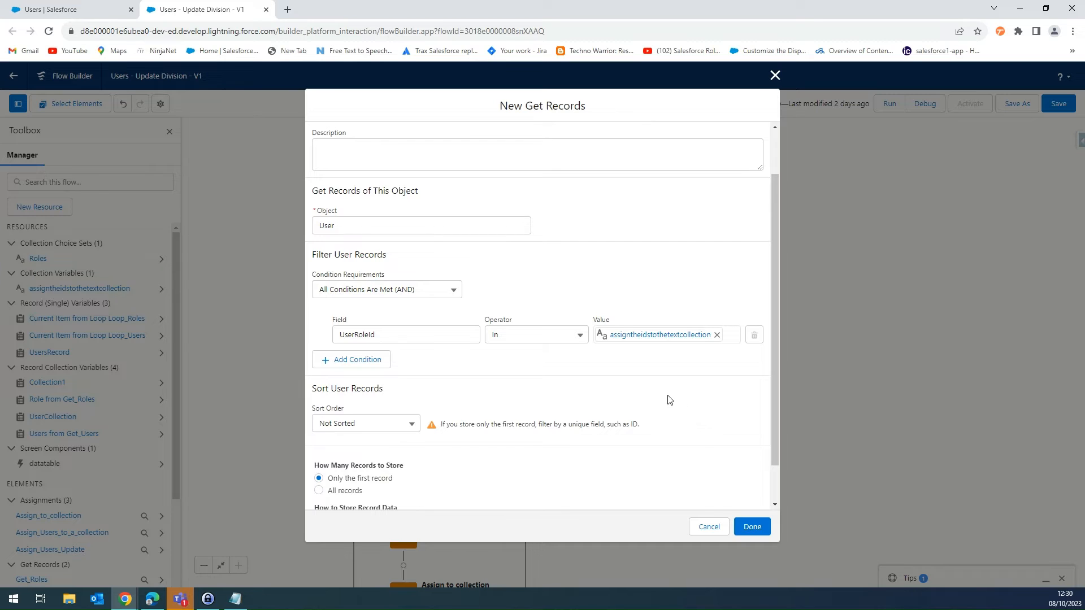
{"action": "scroll", "coordinate": [481, 375], "scroll_direction": "up", "scroll_amount": 1}
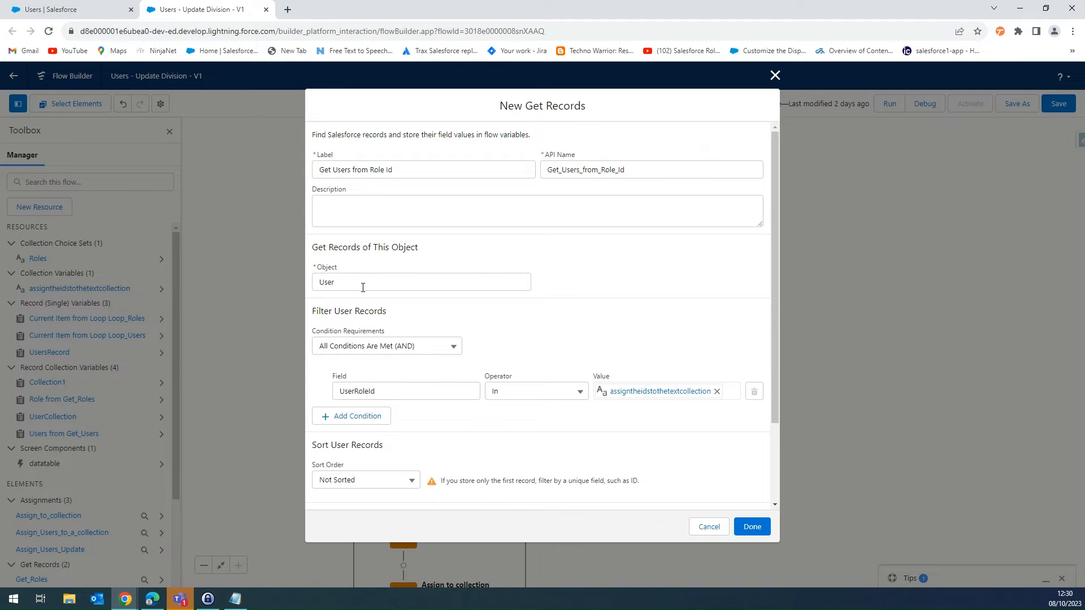
{"action": "left_click_drag", "start_coordinate": [363, 287], "coordinate": [290, 280]}
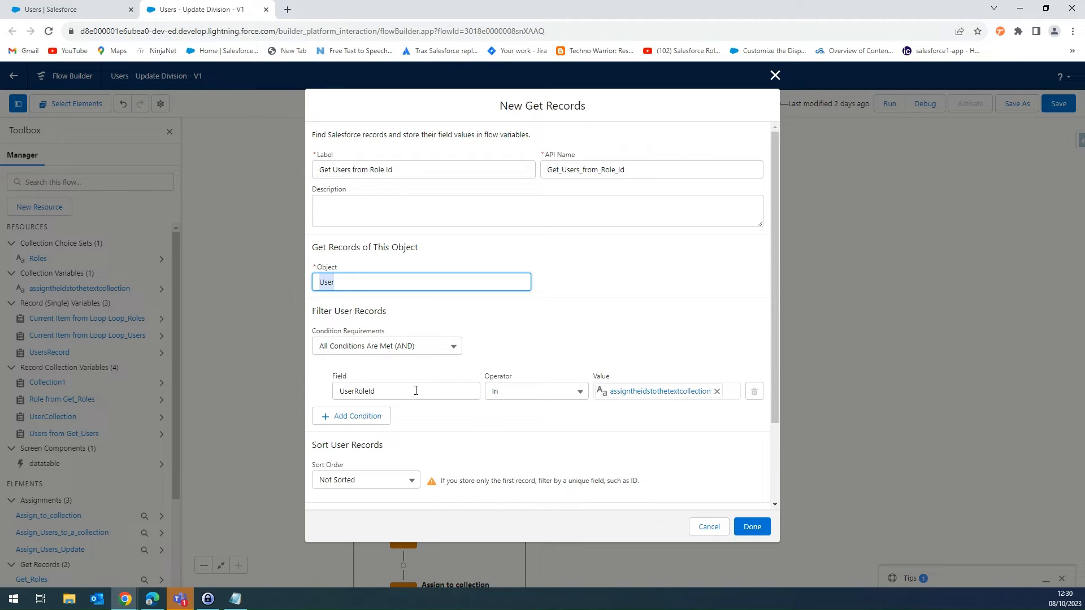
{"action": "left_click_drag", "start_coordinate": [375, 391], "coordinate": [302, 394]}
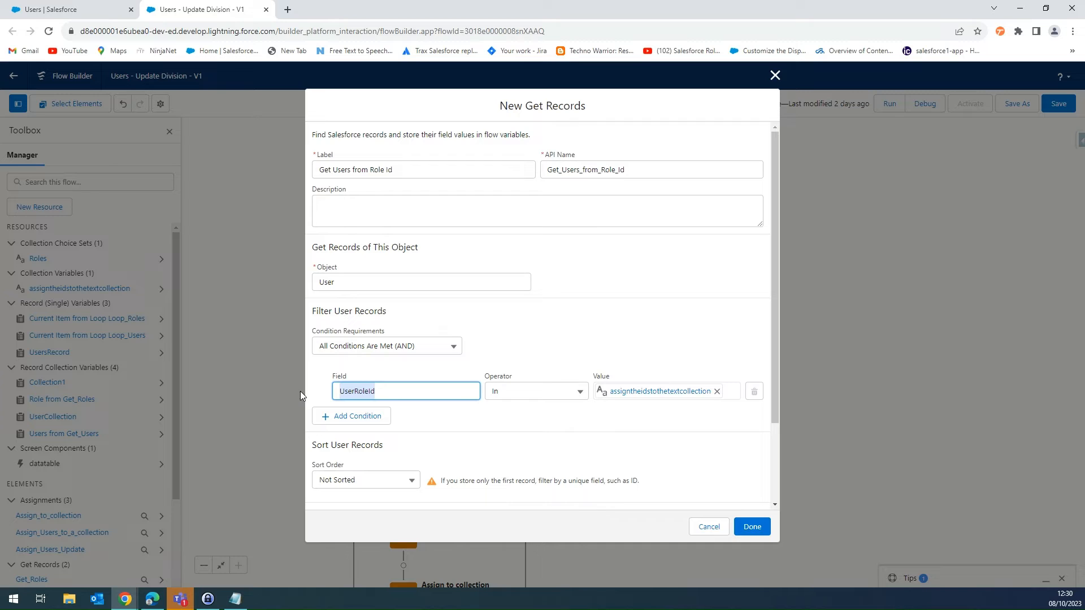
{"action": "left_click", "coordinate": [620, 391]}
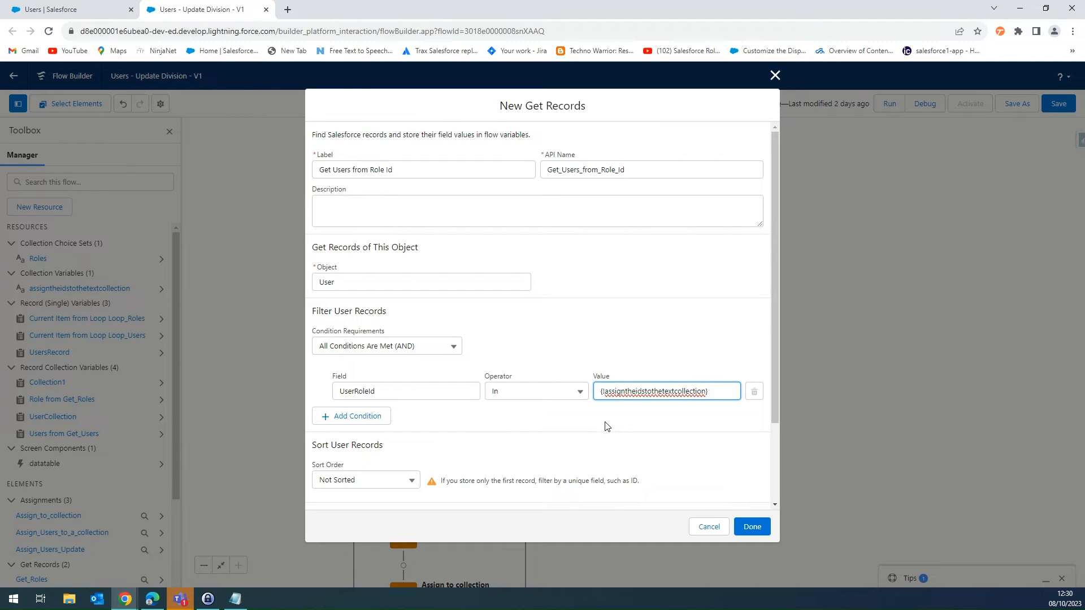
{"action": "left_click", "coordinate": [585, 435]}
{"action": "scroll", "coordinate": [576, 435], "scroll_direction": "down", "scroll_amount": 2}
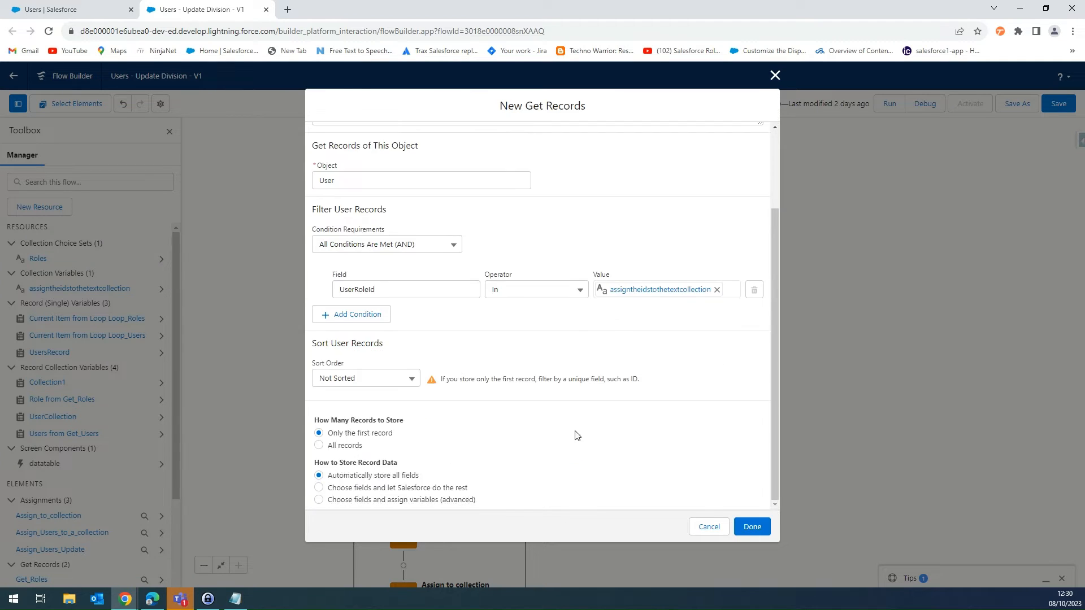
{"action": "left_click", "coordinate": [319, 446]}
{"action": "left_click", "coordinate": [755, 528]}
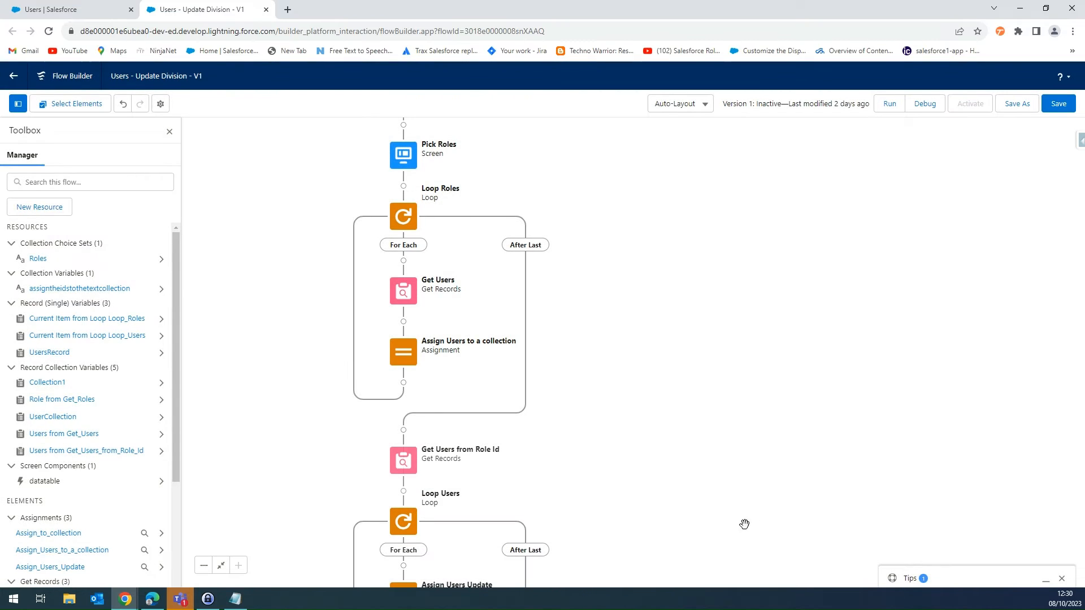
- Try to delete the Get Users element inside the Loop Roles loop
{"action": "mouse_move", "coordinate": [644, 448]}
{"action": "left_mouse_down"}
{"action": "mouse_move", "coordinate": [637, 401]}
{"action": "mouse_move", "coordinate": [640, 442]}
{"action": "left_mouse_up"}
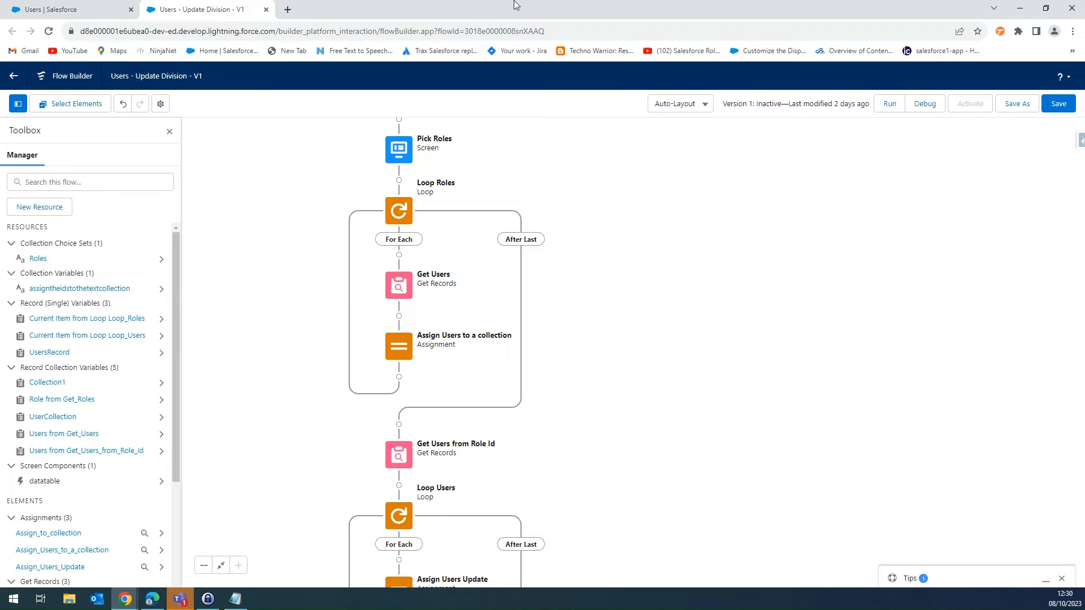
{"action": "left_click", "coordinate": [397, 290]}
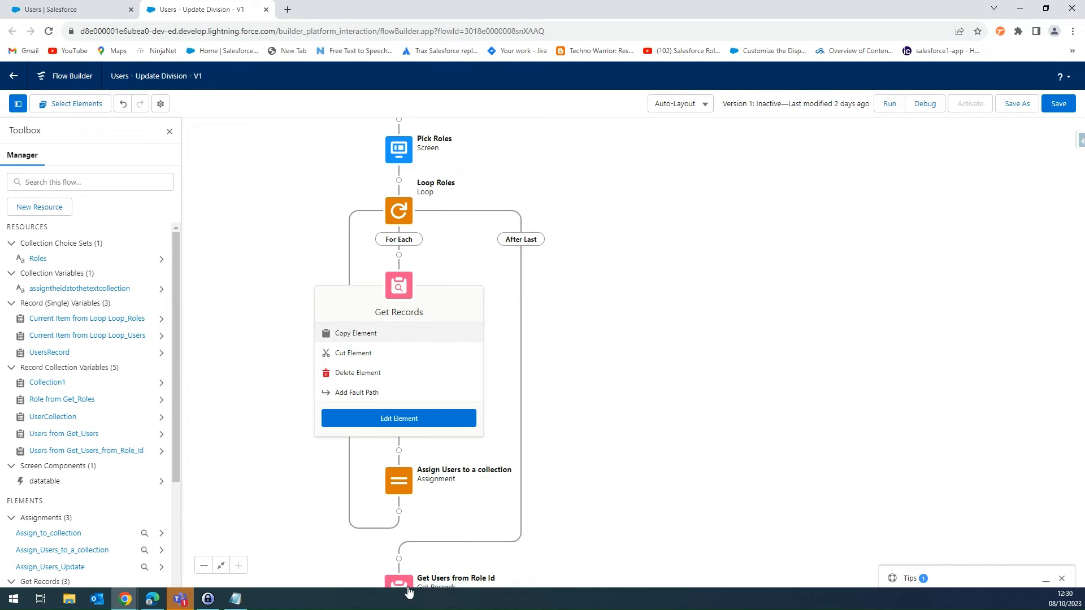
{"action": "left_click", "coordinate": [370, 372]}
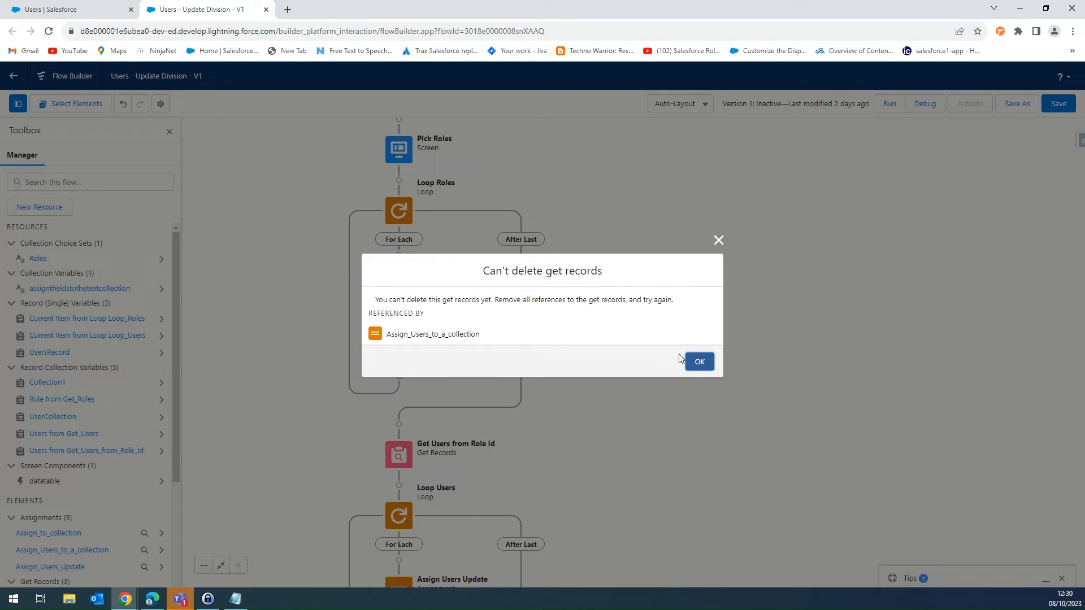
{"action": "left_click", "coordinate": [700, 361]}
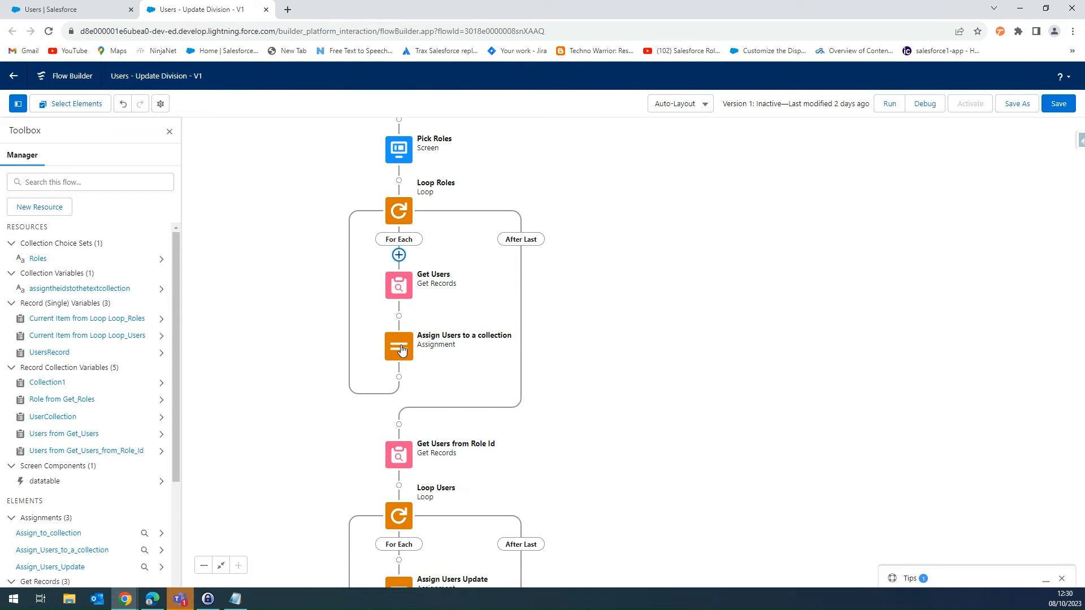
- Change the Assign Users to a collection assignment to add the Id of the current Loop_Roles item to assigntheidstothetextcollection
{"action": "double_click", "coordinate": [401, 350]}
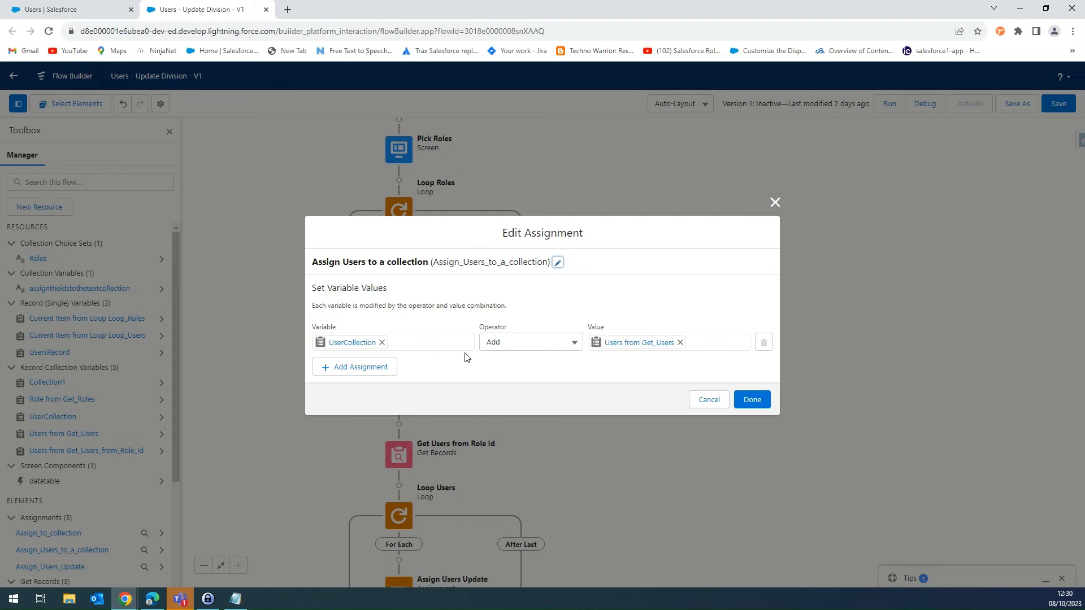
{"action": "left_click", "coordinate": [380, 342]}
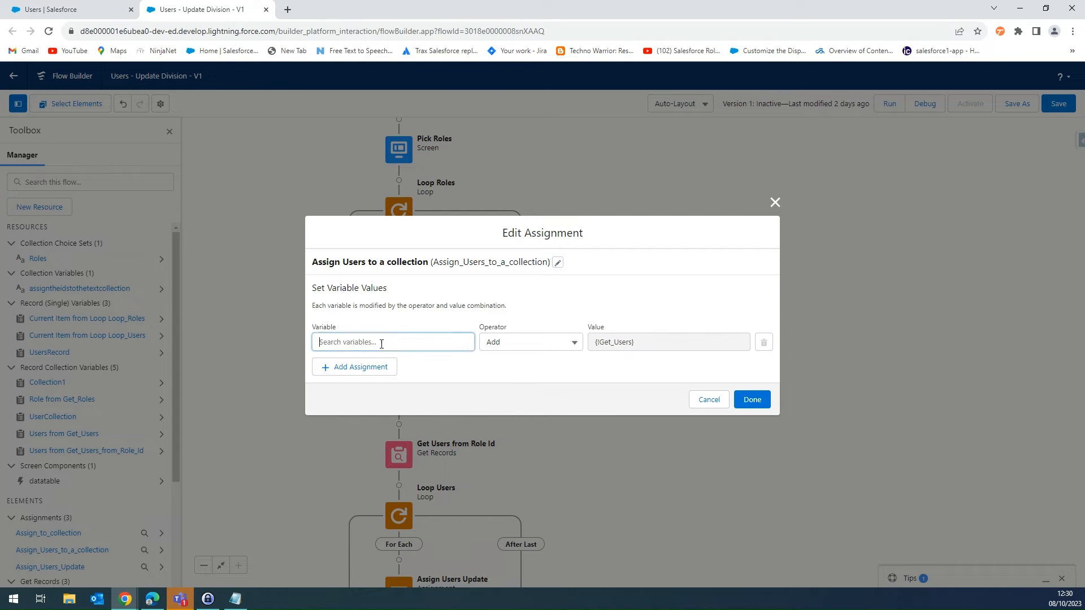
{"action": "left_click", "coordinate": [390, 343]}
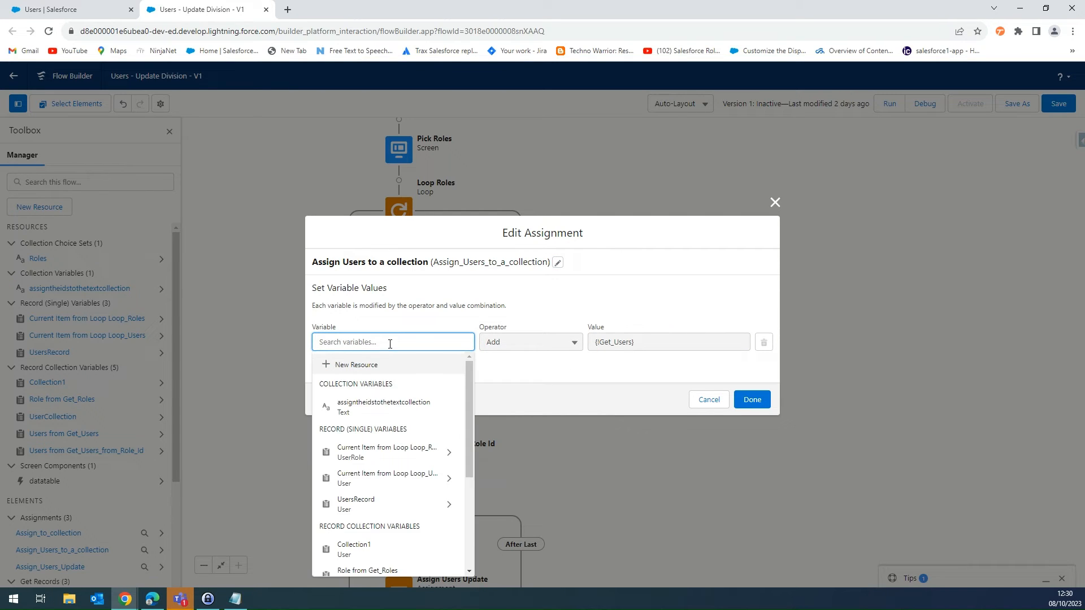
{"action": "left_click", "coordinate": [378, 406]}
{"action": "left_click", "coordinate": [680, 343]}
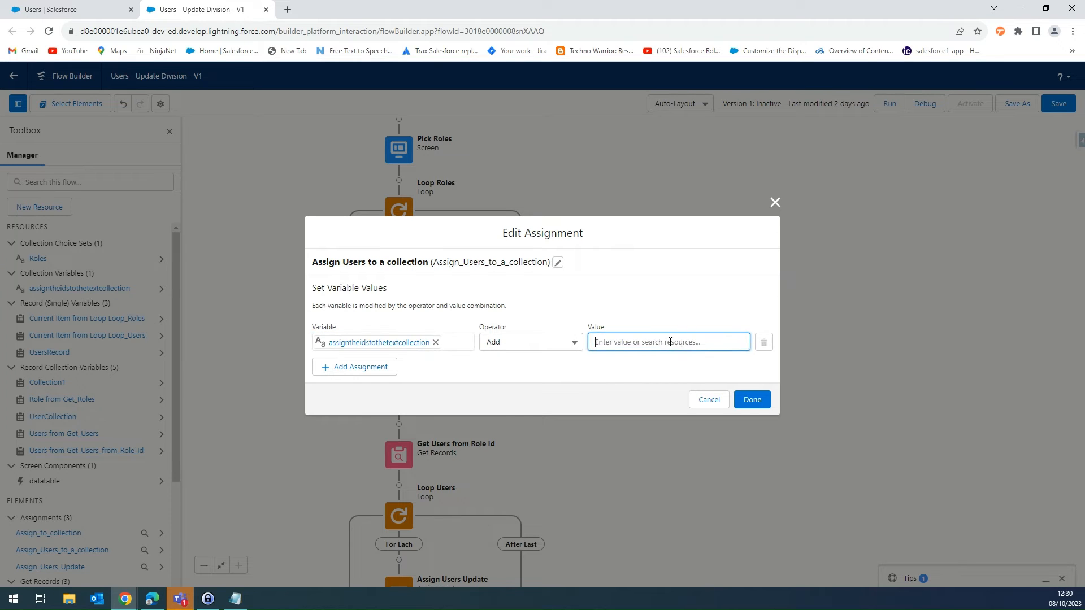
{"action": "left_click", "coordinate": [670, 341]}
{"action": "type", "text": "Rol"}
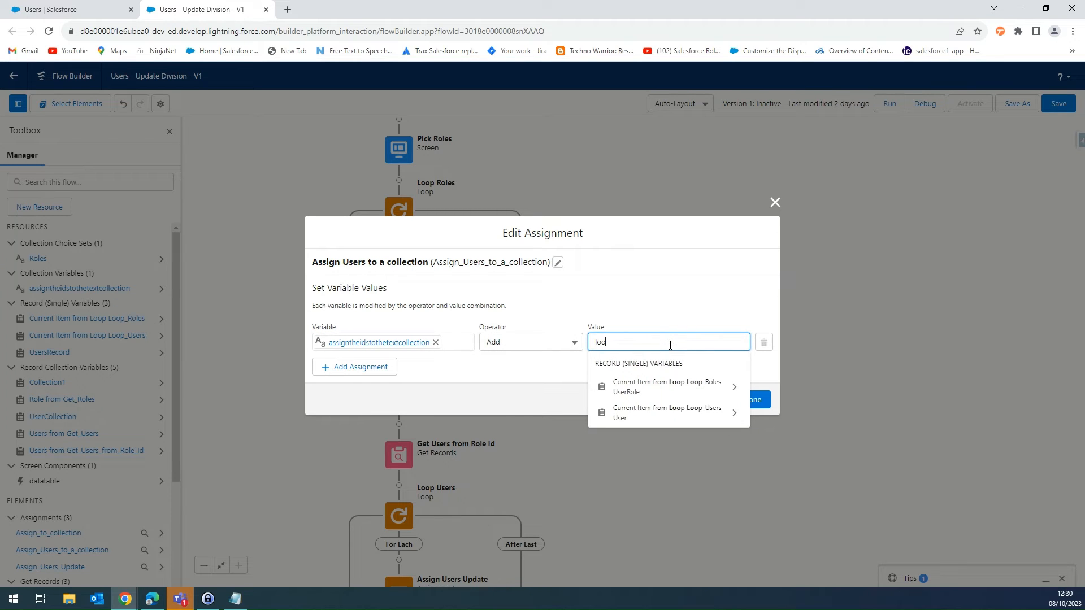
{"action": "left_click", "coordinate": [725, 412]}
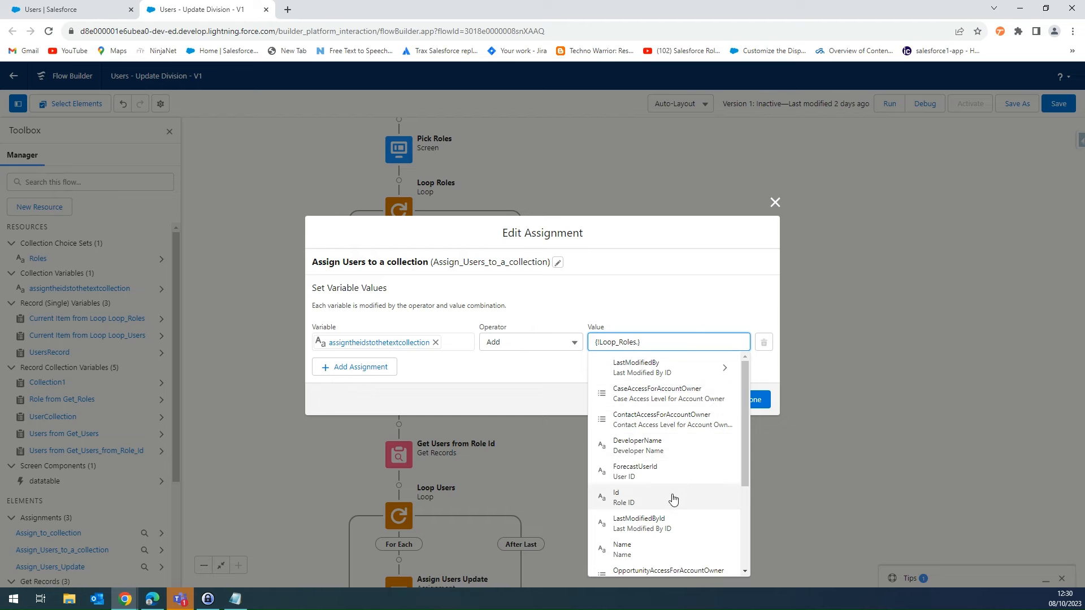
{"action": "left_click", "coordinate": [672, 498]}
{"action": "left_click", "coordinate": [751, 398]}
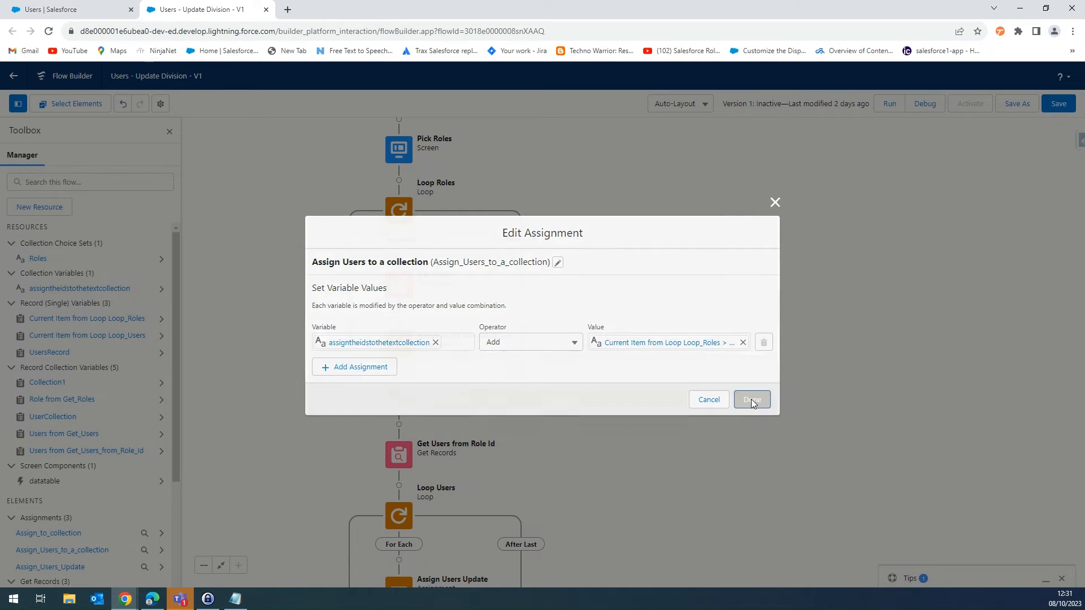
- Delete the Get Users element inside the Loop Roles loop
{"action": "left_click_drag", "start_coordinate": [554, 402], "coordinate": [574, 322]}
{"action": "double_click", "coordinate": [406, 205]}
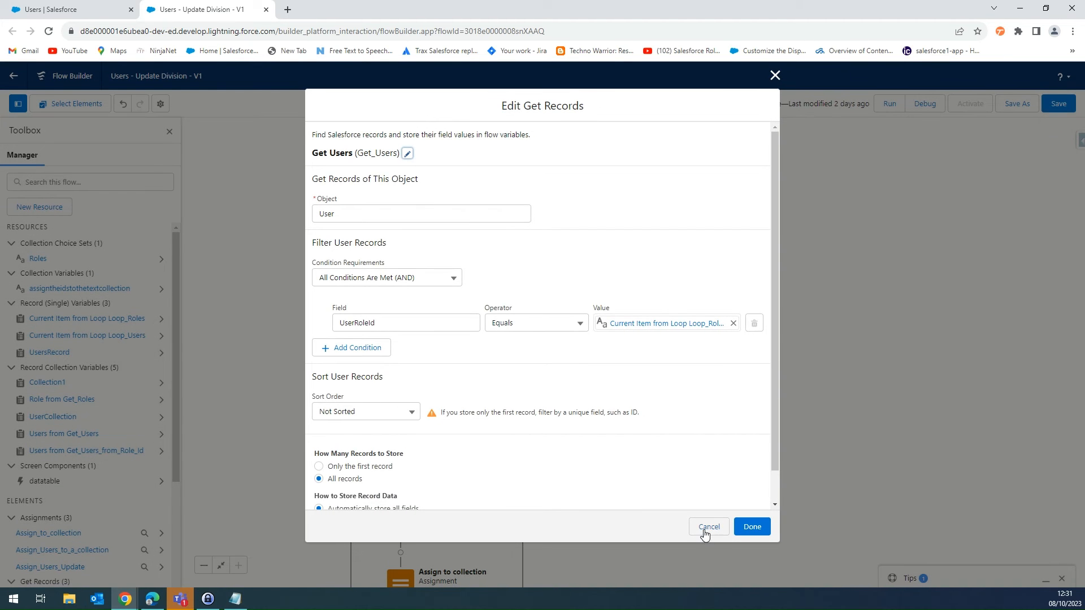
{"action": "left_click", "coordinate": [708, 527]}
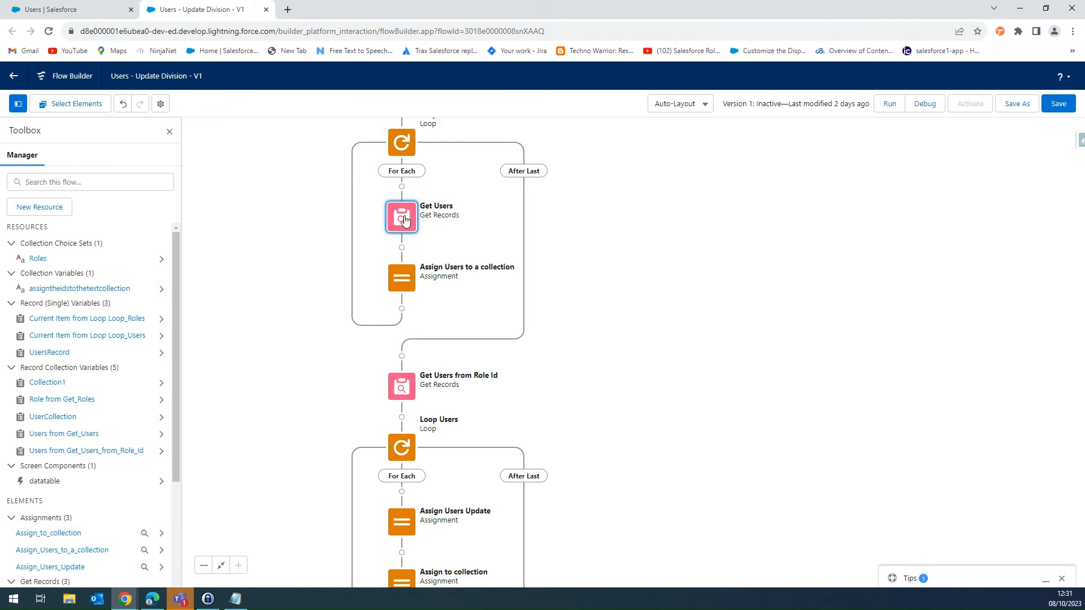
{"action": "left_click", "coordinate": [401, 217]}
{"action": "left_click", "coordinate": [378, 305]}
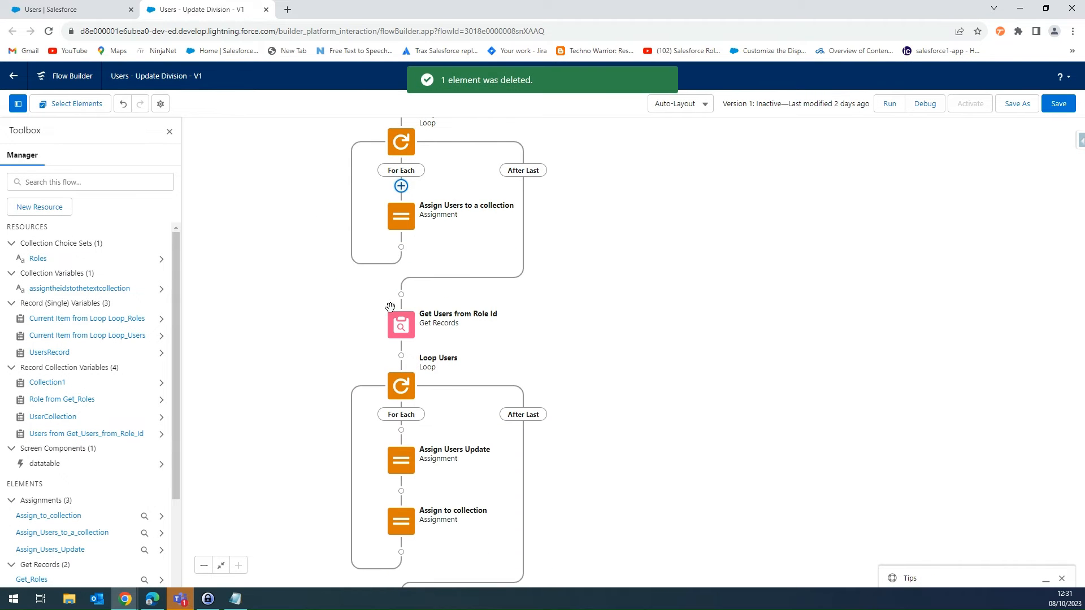
- Review the settings of the Assign Users to a collection, Get Users from Role Id and Loop Users elements
{"action": "left_click_drag", "start_coordinate": [646, 249], "coordinate": [693, 360]}
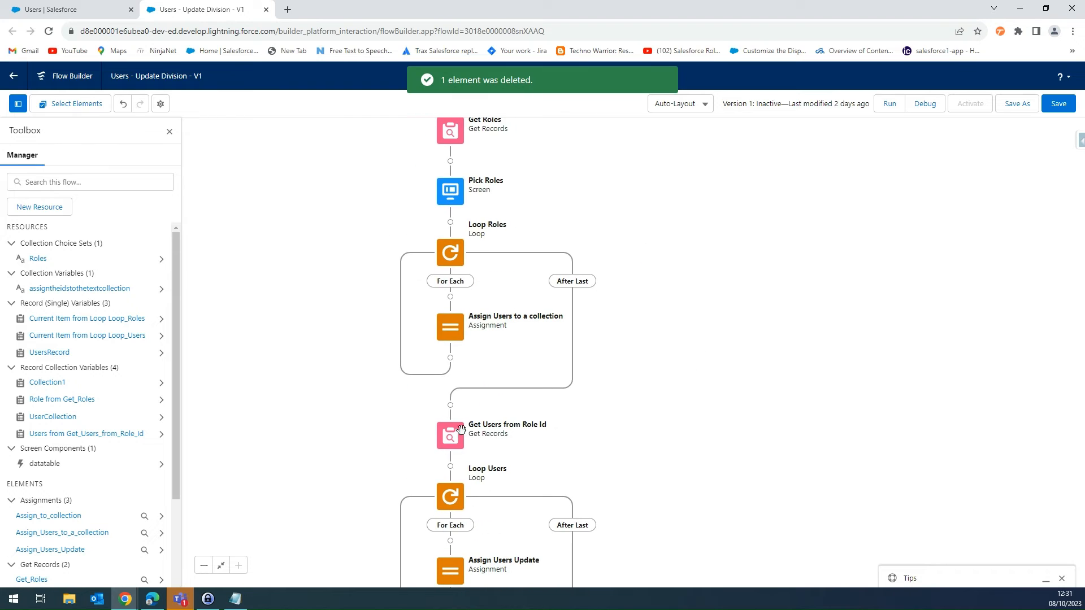
{"action": "double_click", "coordinate": [453, 337]}
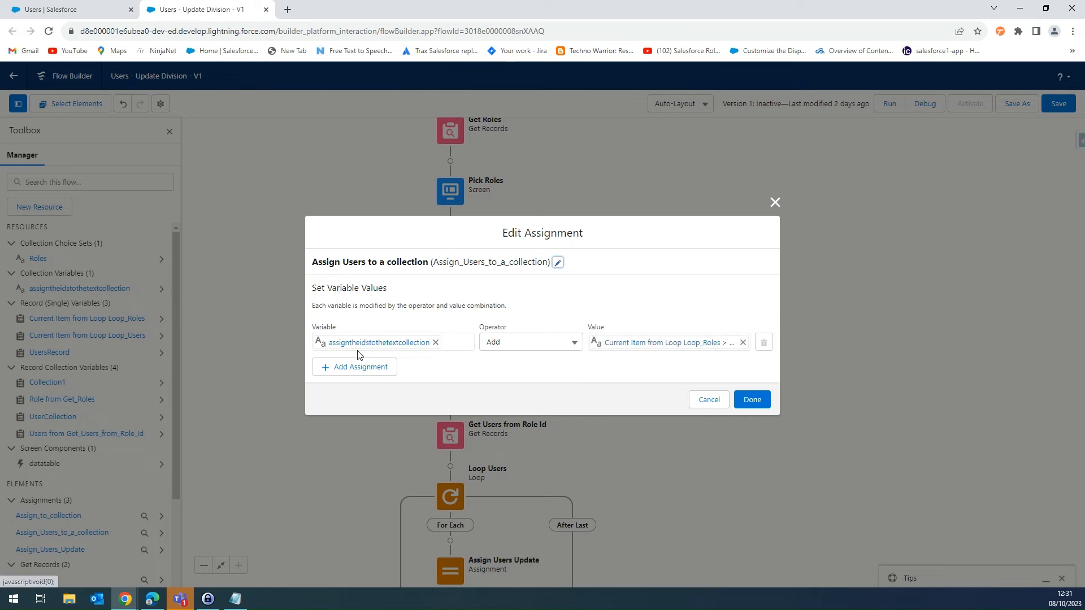
{"action": "left_click", "coordinate": [707, 401]}
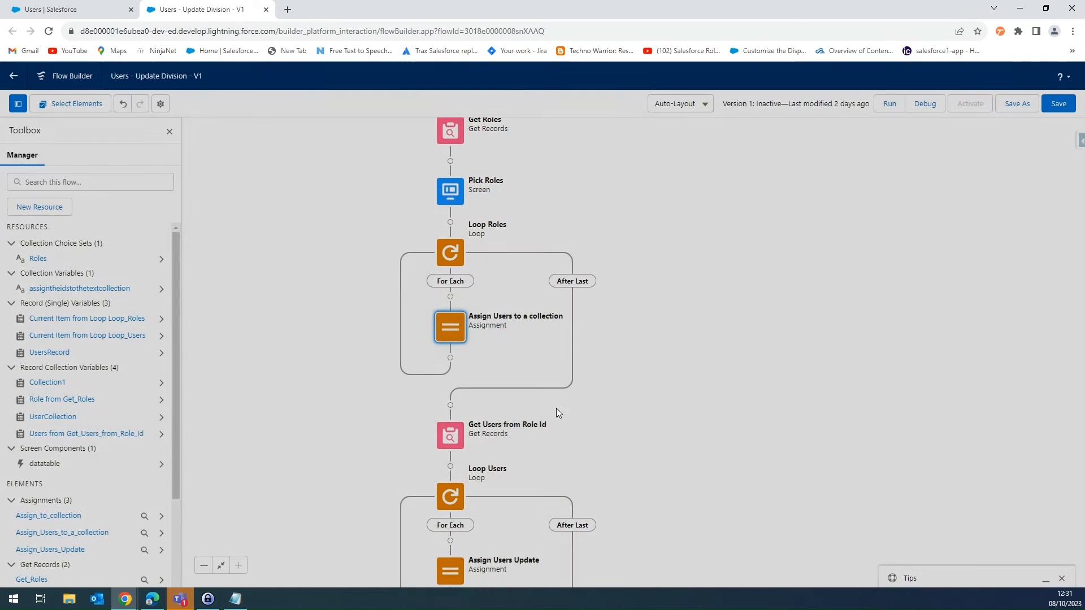
{"action": "double_click", "coordinate": [457, 447]}
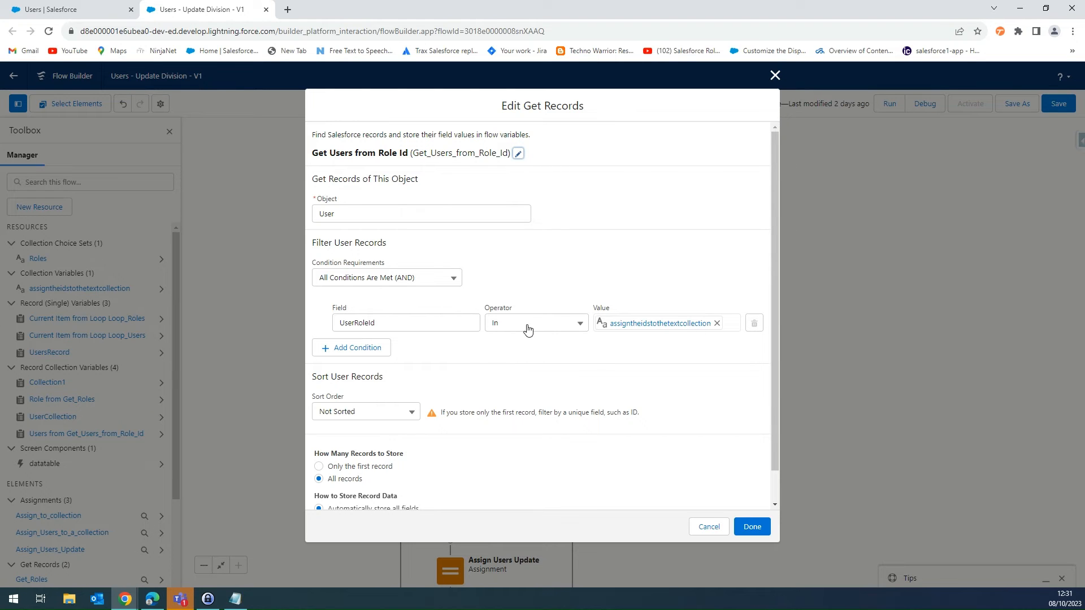
{"action": "left_click", "coordinate": [709, 526]}
{"action": "left_click_drag", "start_coordinate": [602, 432], "coordinate": [601, 268]}
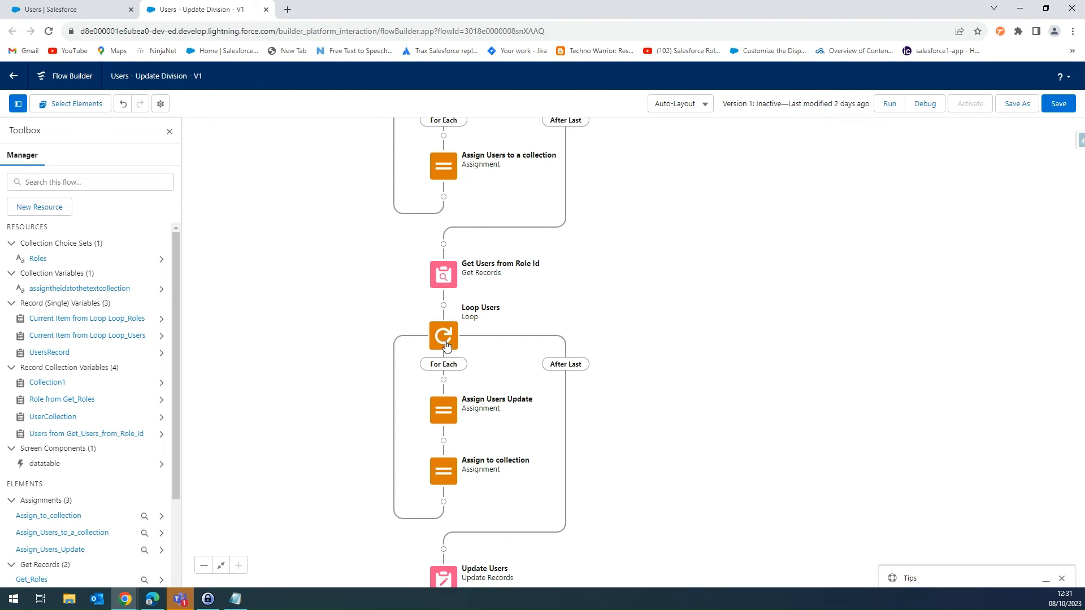
{"action": "double_click", "coordinate": [443, 337]}
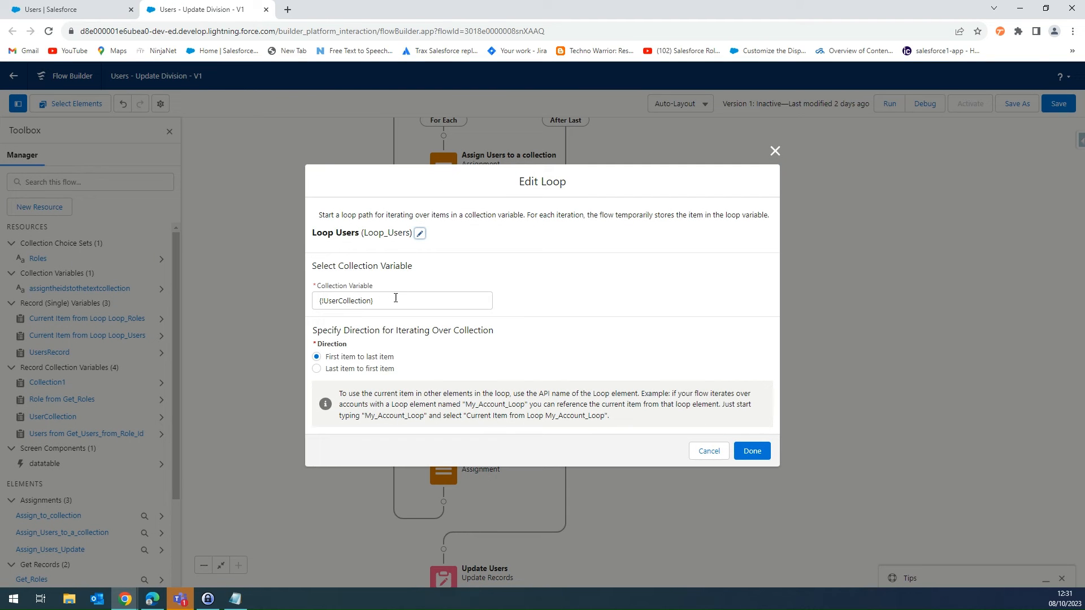
{"action": "left_click", "coordinate": [706, 450]}
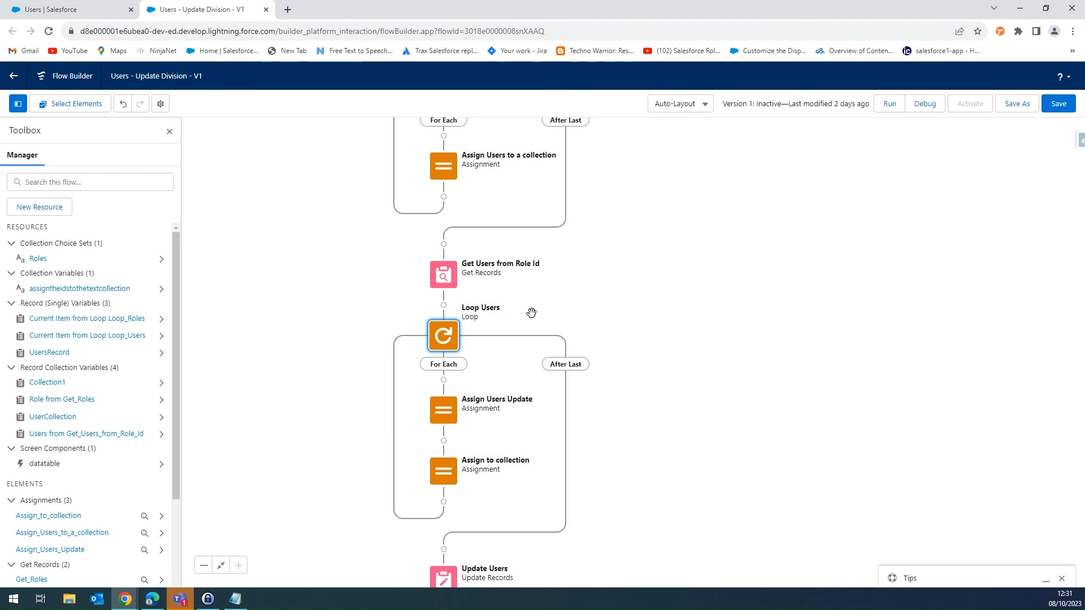
{"action": "left_click_drag", "start_coordinate": [584, 289], "coordinate": [615, 334]}
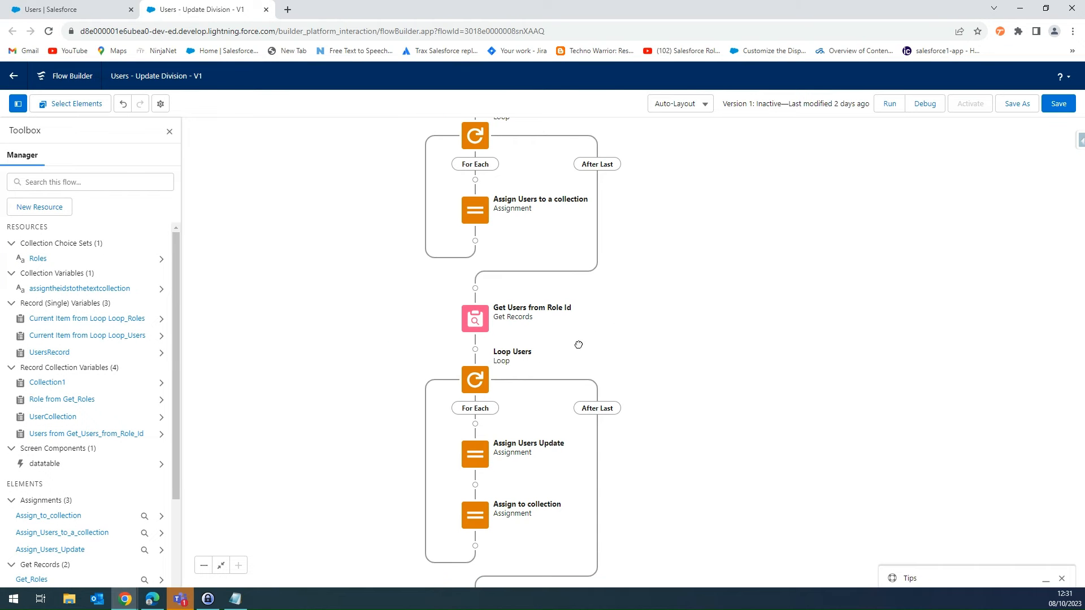
{"action": "double_click", "coordinate": [478, 385]}
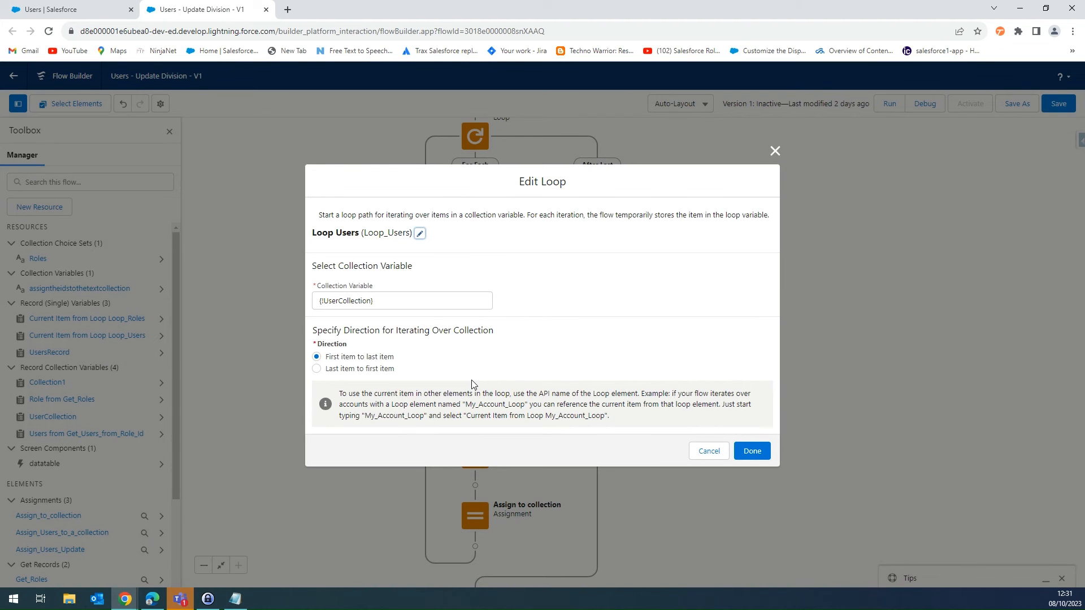
{"action": "left_click", "coordinate": [707, 454]}
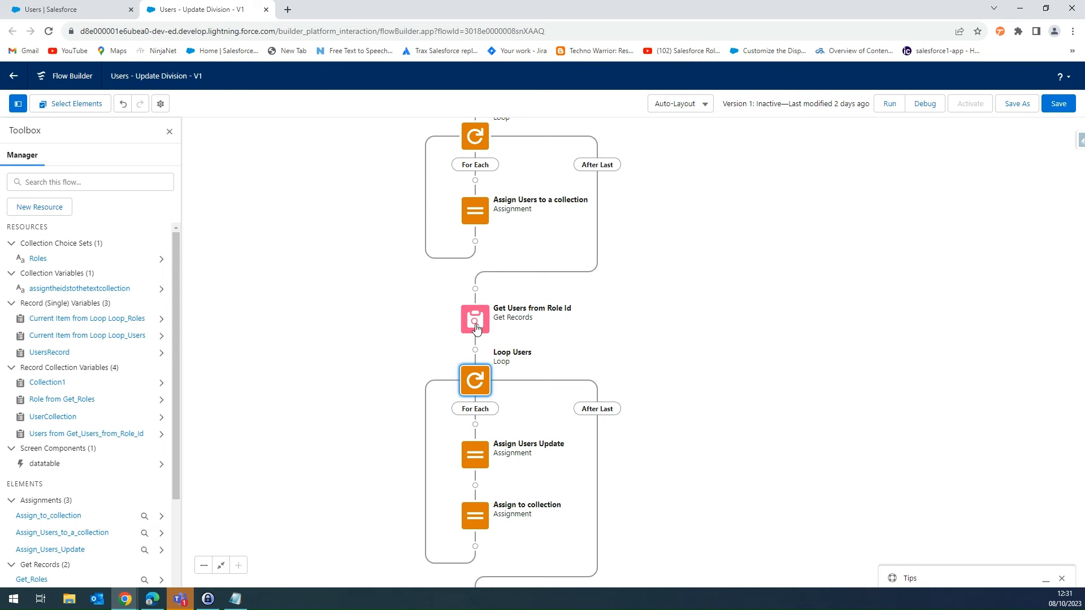
- Set the collection variable of the Loop Users loop to Users from Get_Users_from_Role_Id
{"action": "double_click", "coordinate": [475, 389]}
{"action": "left_click", "coordinate": [431, 306]}
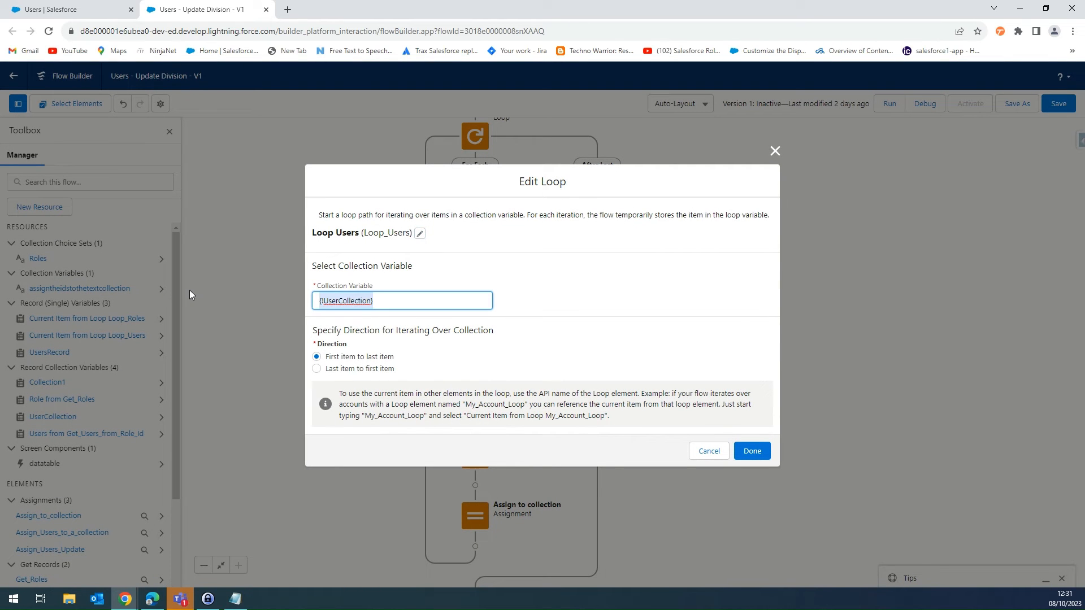
{"action": "key", "text": "BackSpace"}
{"action": "type", "text": "get"}
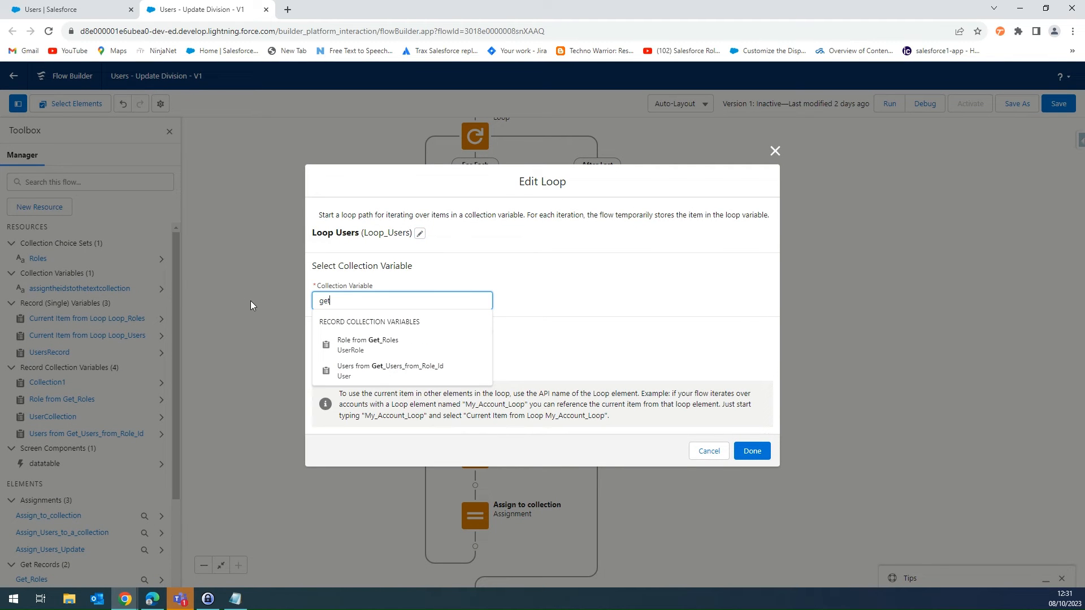
{"action": "left_click", "coordinate": [368, 372]}
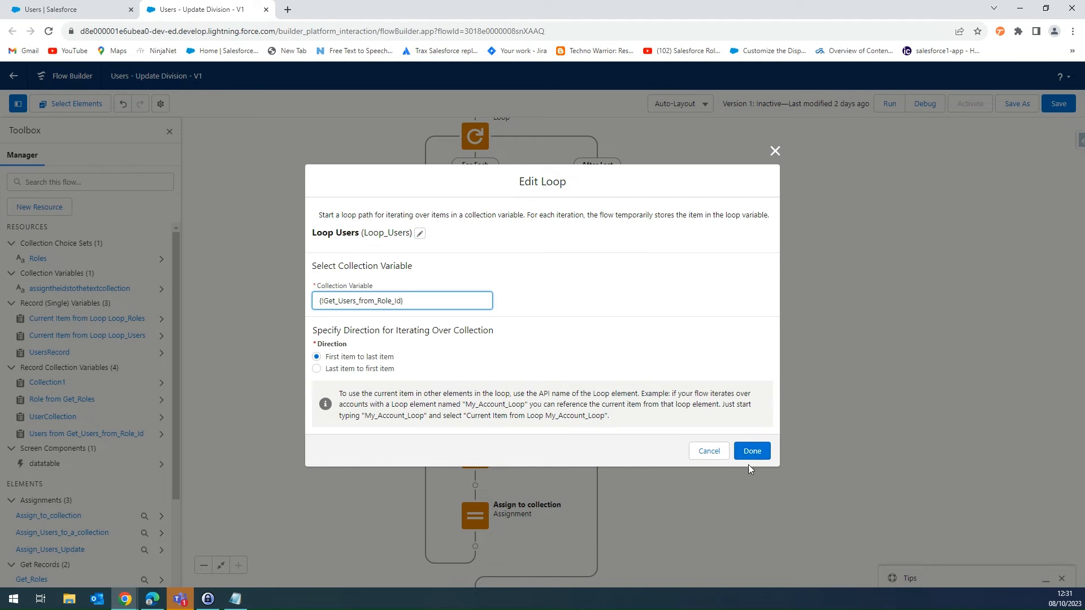
{"action": "left_click", "coordinate": [752, 450]}
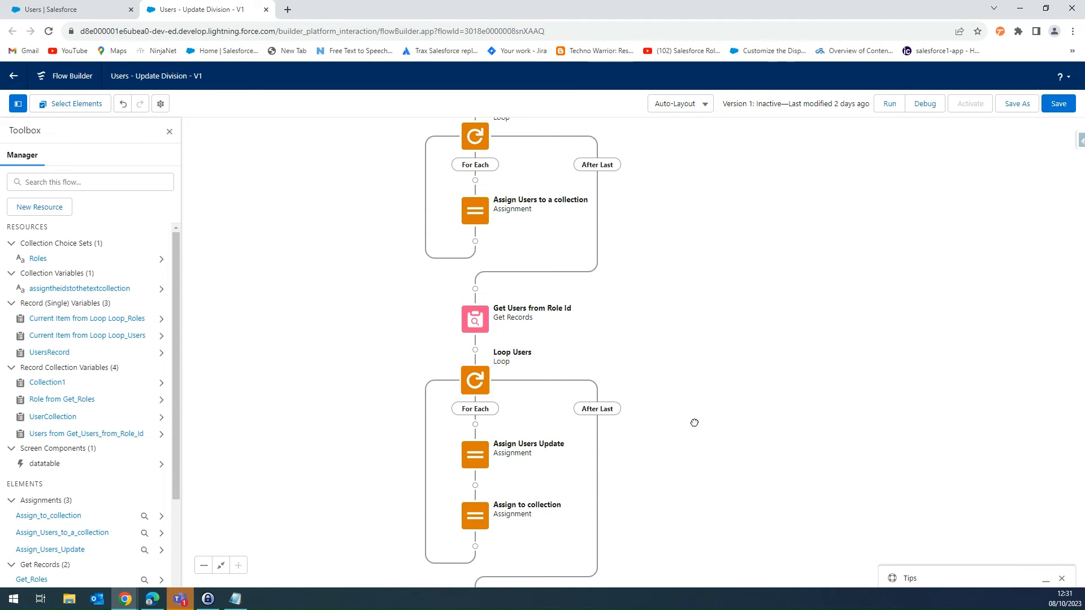
- Check the variable assignments in Assign Users Update and Assign to collection inside the Loop Users loop
{"action": "left_click_drag", "start_coordinate": [693, 422], "coordinate": [666, 337]}
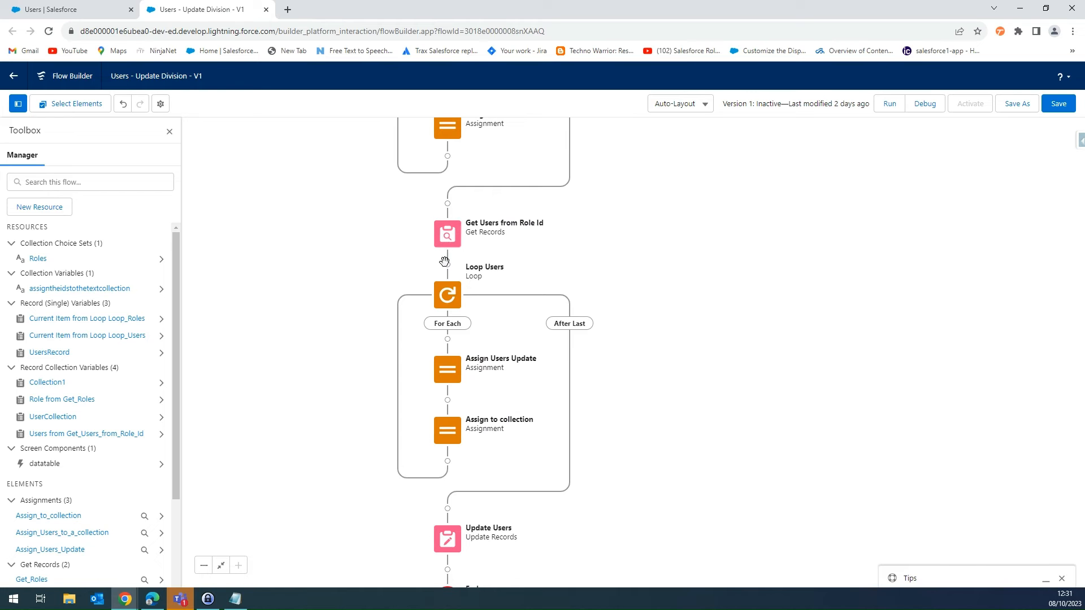
{"action": "double_click", "coordinate": [451, 376]}
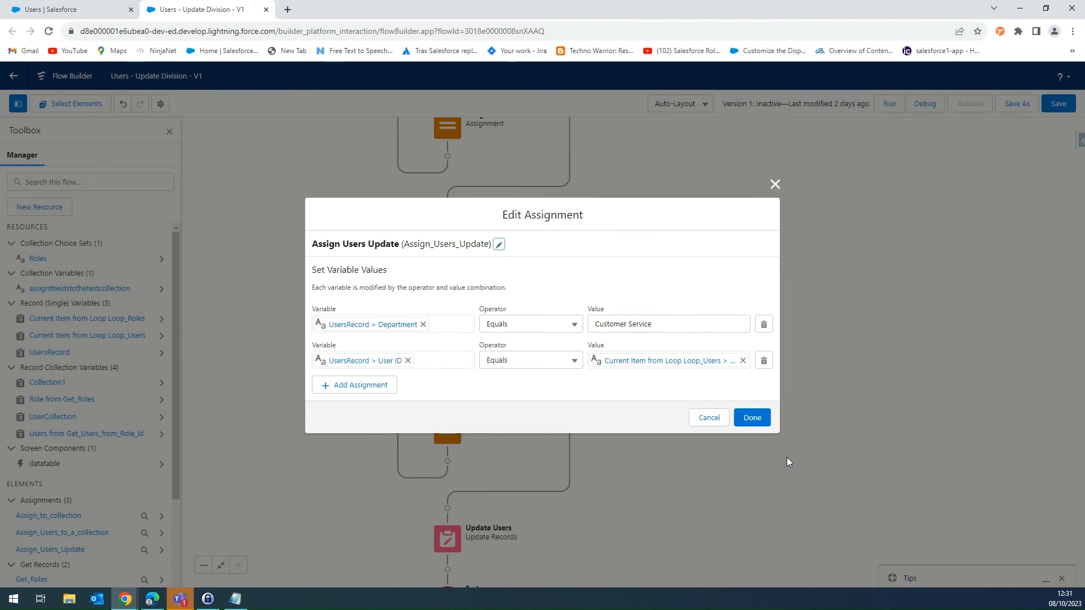
{"action": "left_click", "coordinate": [707, 418]}
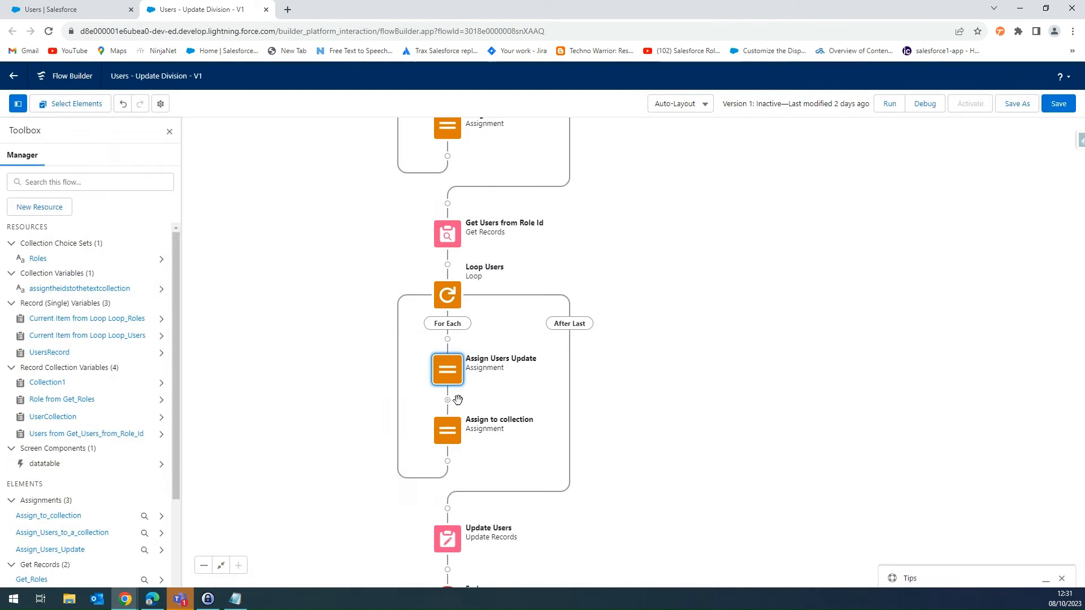
{"action": "double_click", "coordinate": [449, 432]}
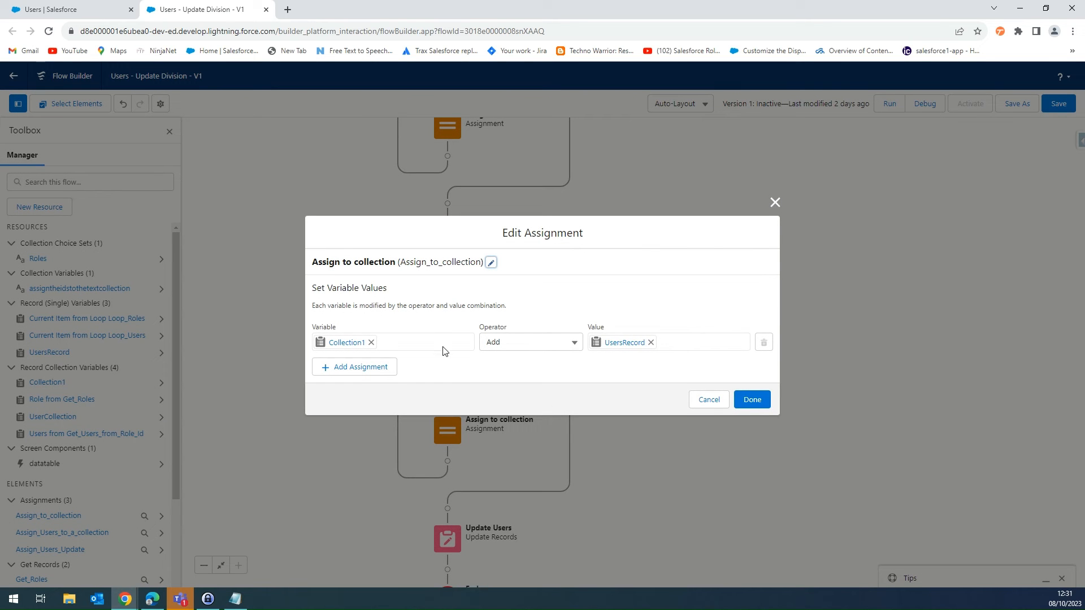
{"action": "left_click", "coordinate": [763, 405]}
- Save the flow and start a debug run with the default options, leaving the UsersRecord input blank
{"action": "scroll", "coordinate": [644, 299], "scroll_direction": "up", "scroll_amount": 5}
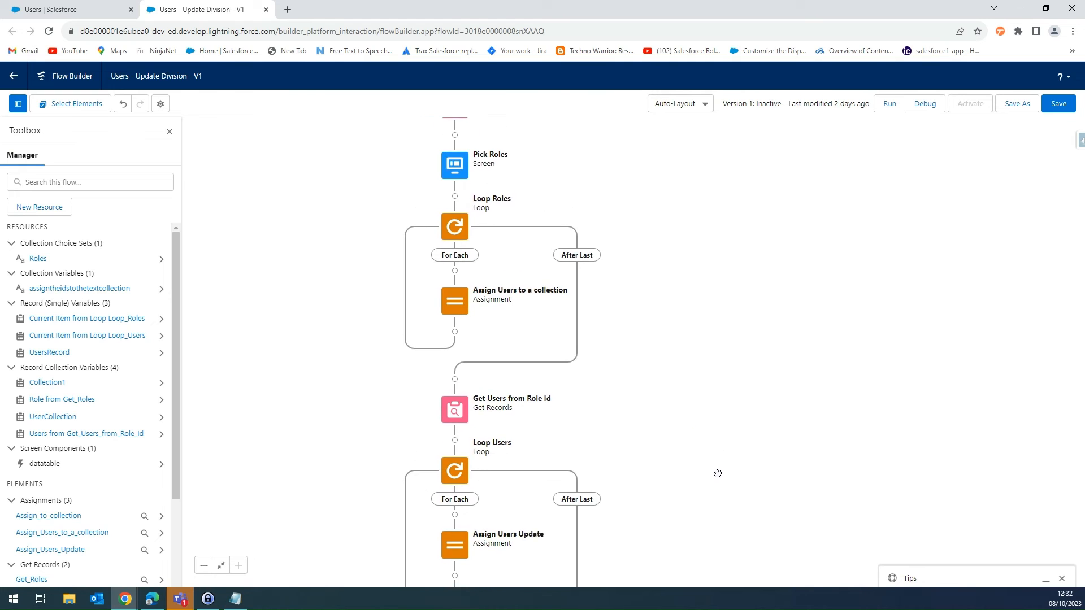
{"action": "left_click", "coordinate": [1058, 107]}
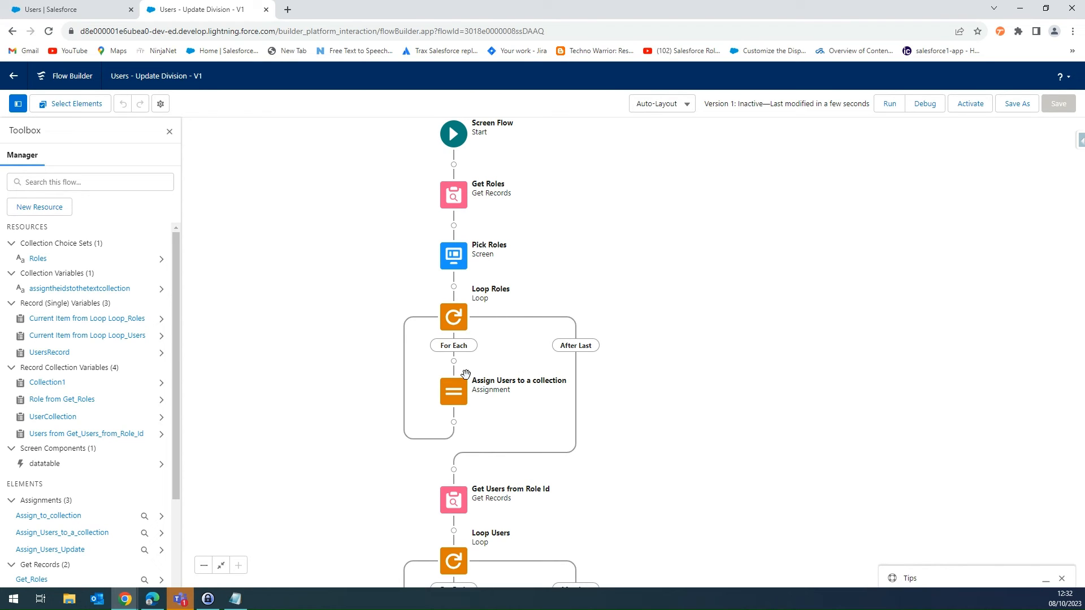
{"action": "left_click", "coordinate": [921, 108]}
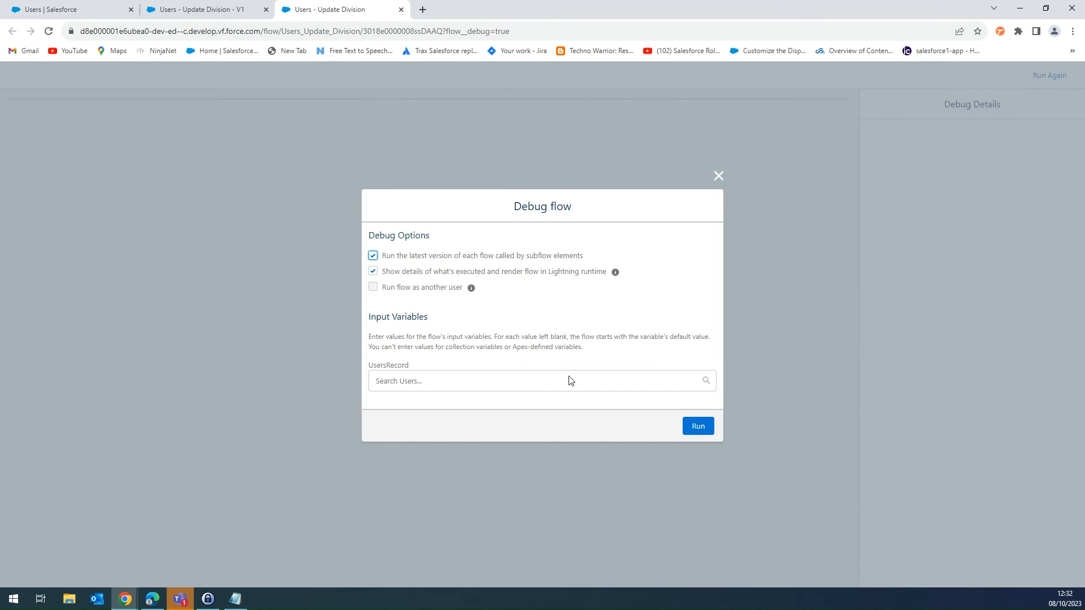
{"action": "left_click", "coordinate": [699, 429]}
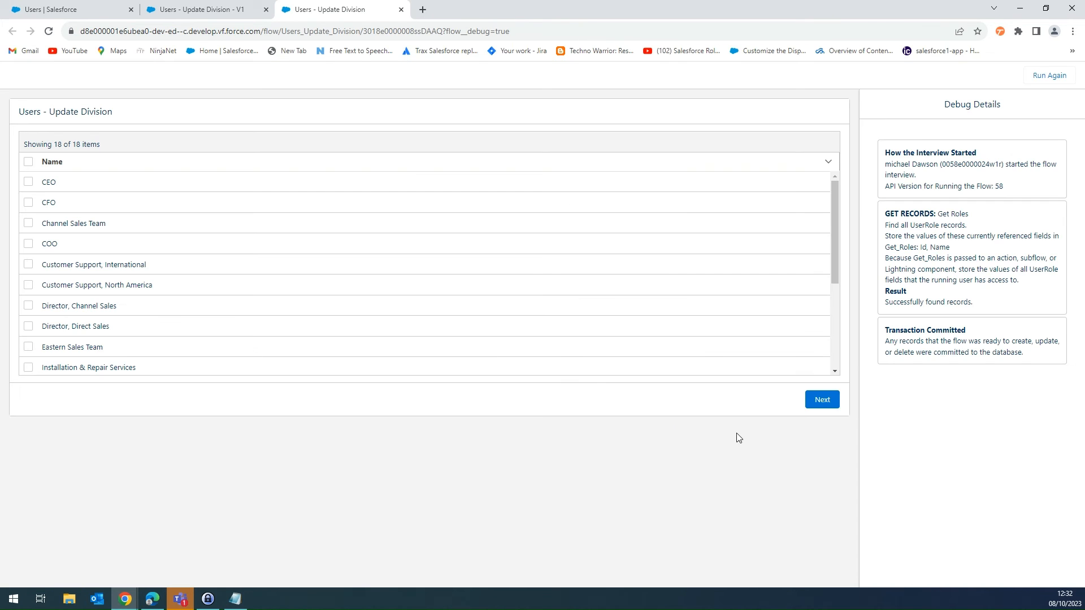
- Submit the debug run with the Customer Support, International and Customer Support, North America roles, and look through the debug details
{"action": "left_click", "coordinate": [28, 264]}
{"action": "left_click", "coordinate": [29, 285]}
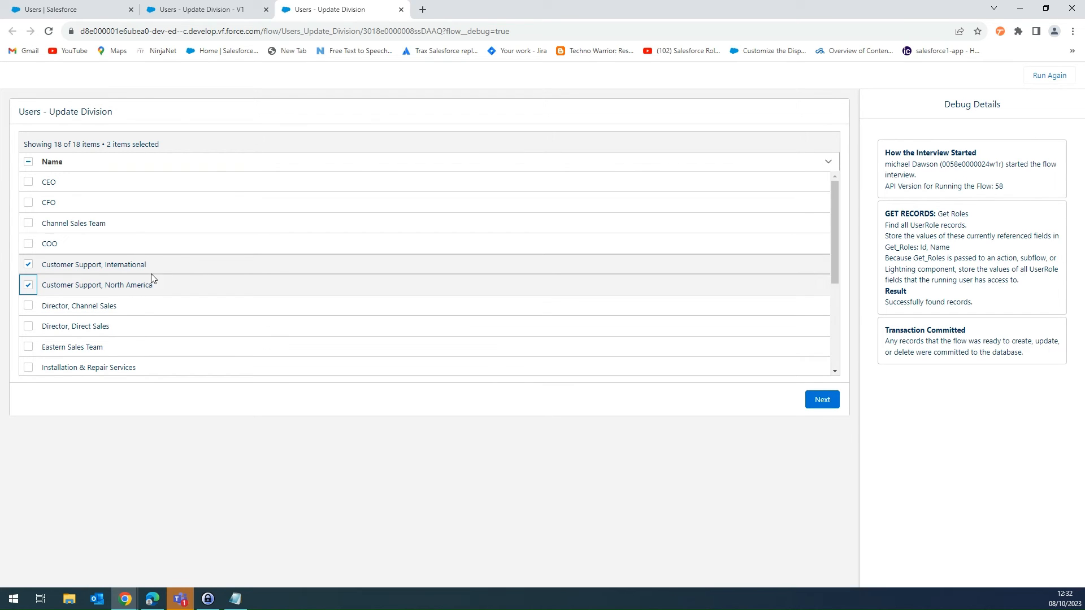
{"action": "left_click", "coordinate": [814, 406]}
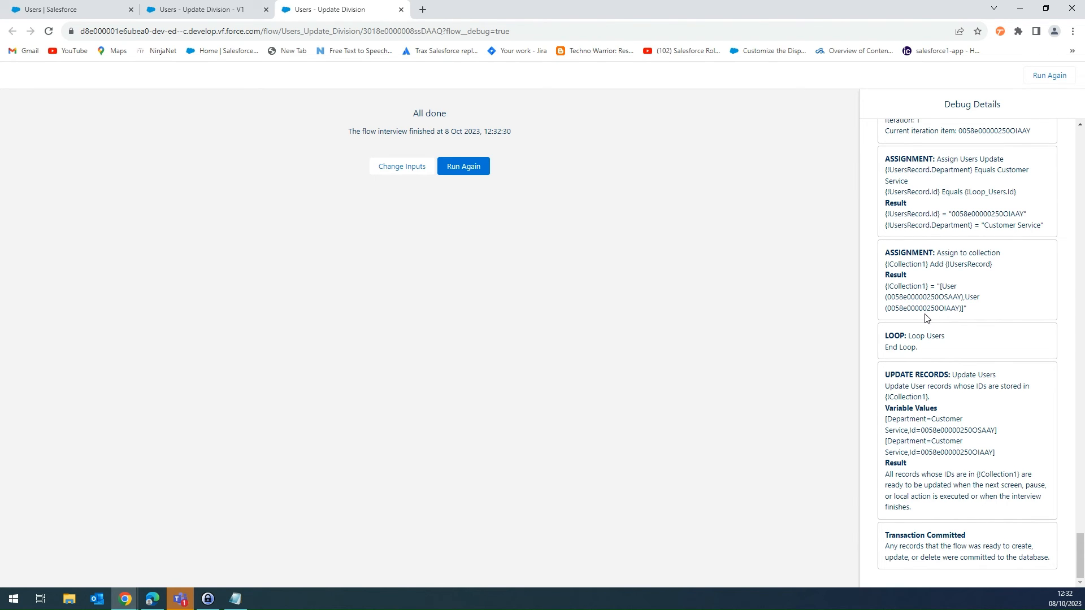
{"action": "scroll", "coordinate": [927, 318], "scroll_direction": "up", "scroll_amount": 15}
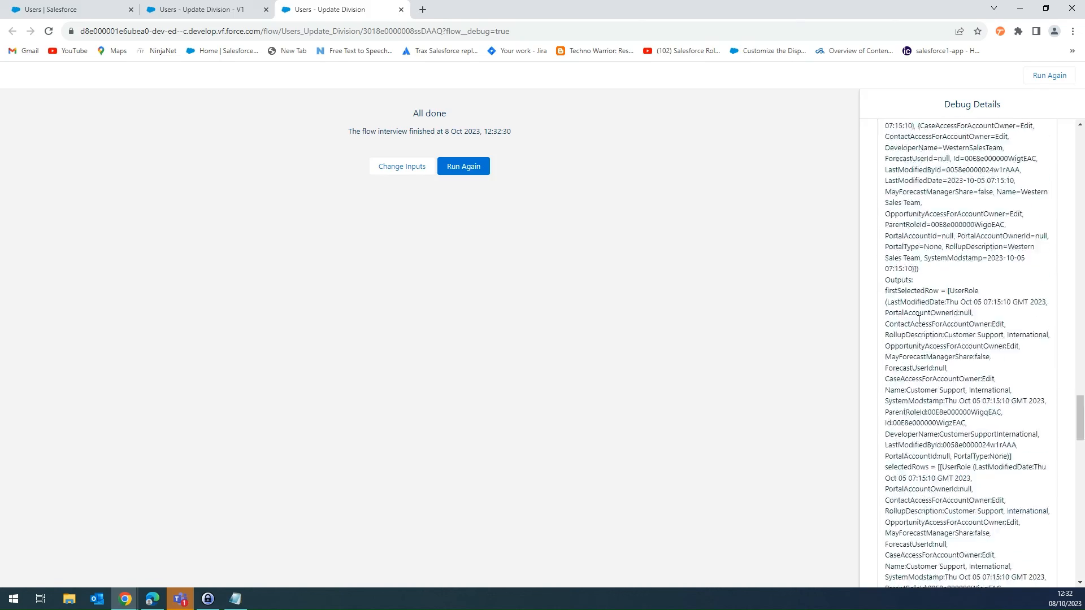
- Examine the Loop Roles iterations in the debug details and how Assign Users to a collection adds each role ID to assigntheidstothetextcollection
{"action": "scroll", "coordinate": [918, 319], "scroll_direction": "up", "scroll_amount": 15}
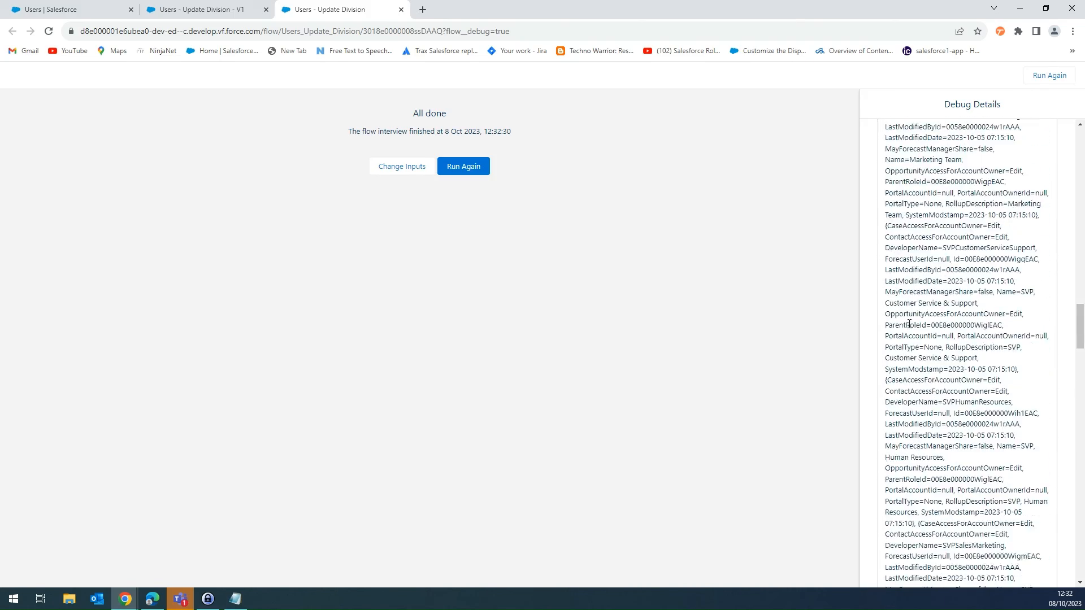
{"action": "scroll", "coordinate": [908, 324], "scroll_direction": "up", "scroll_amount": 15}
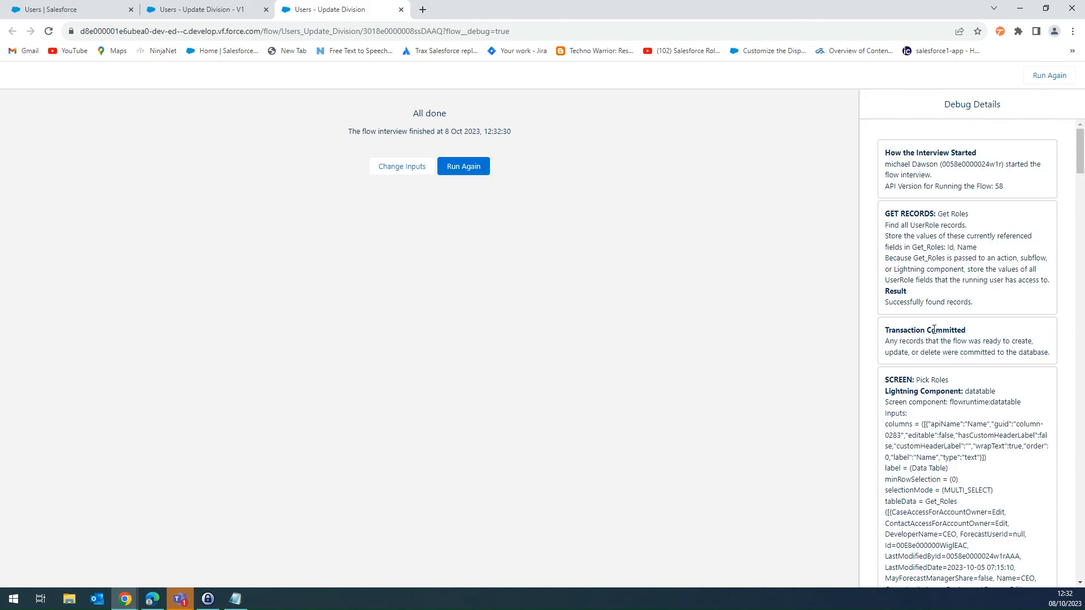
{"action": "scroll", "coordinate": [941, 259], "scroll_direction": "down", "scroll_amount": 20}
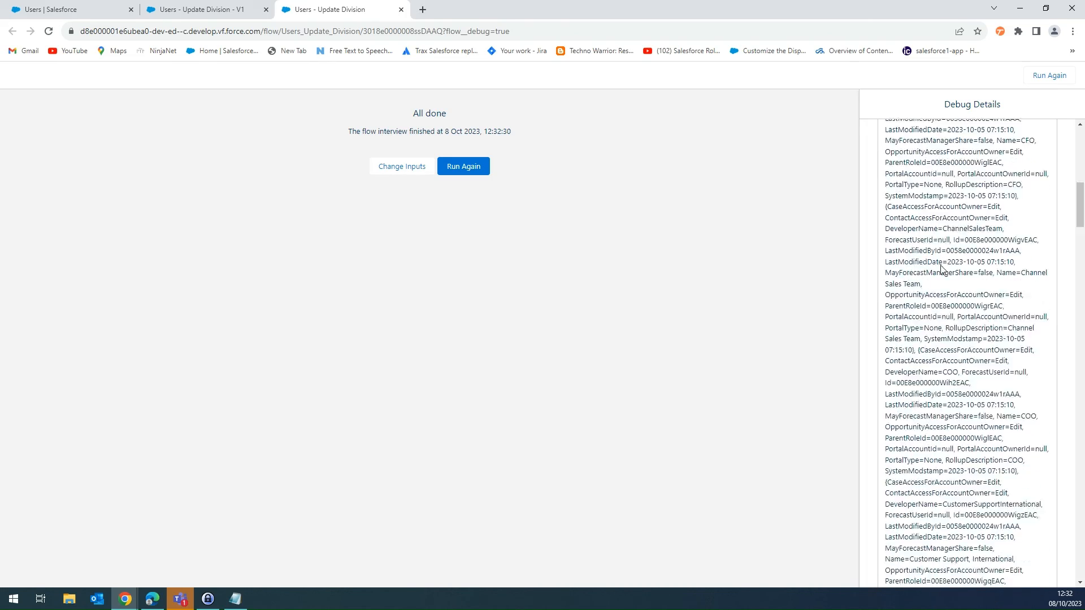
{"action": "scroll", "coordinate": [944, 262], "scroll_direction": "down", "scroll_amount": 20}
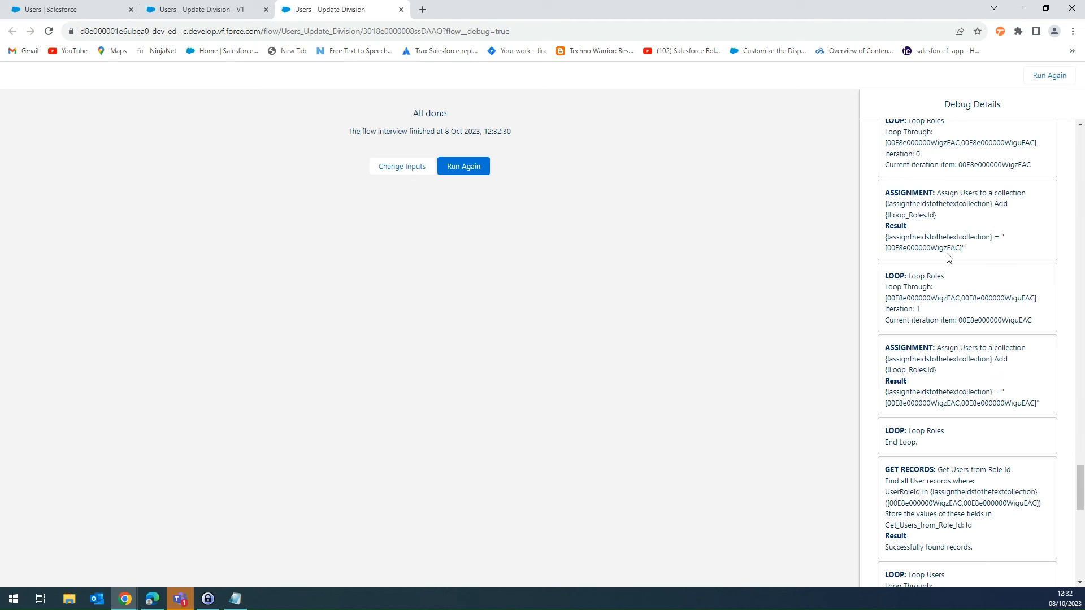
{"action": "scroll", "coordinate": [945, 291], "scroll_direction": "up", "scroll_amount": 1}
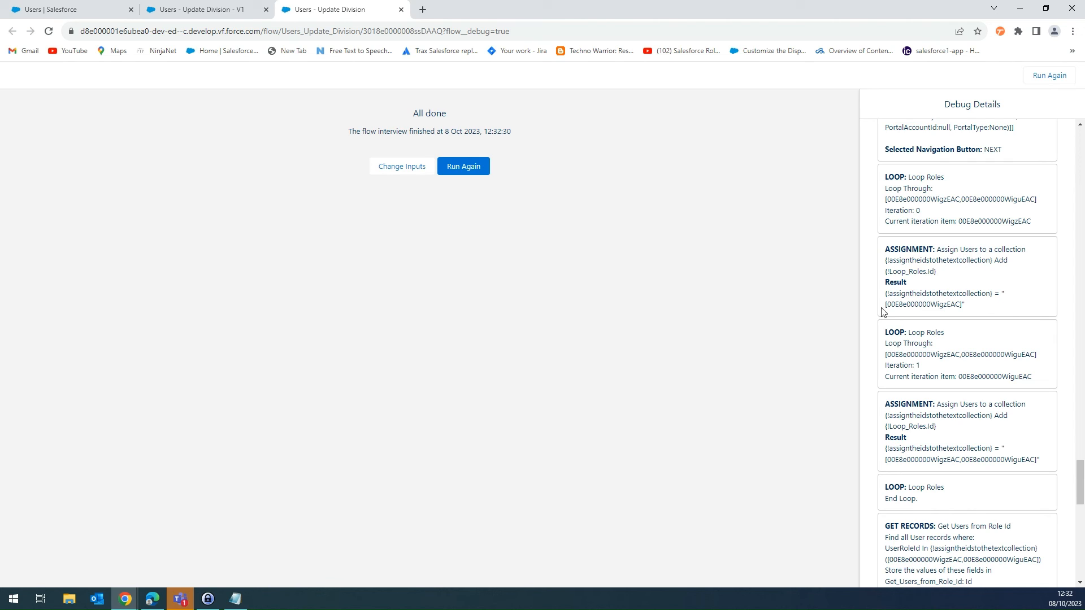
{"action": "left_click_drag", "start_coordinate": [906, 304], "coordinate": [890, 303]}
{"action": "left_click_drag", "start_coordinate": [1034, 356], "coordinate": [879, 357]}
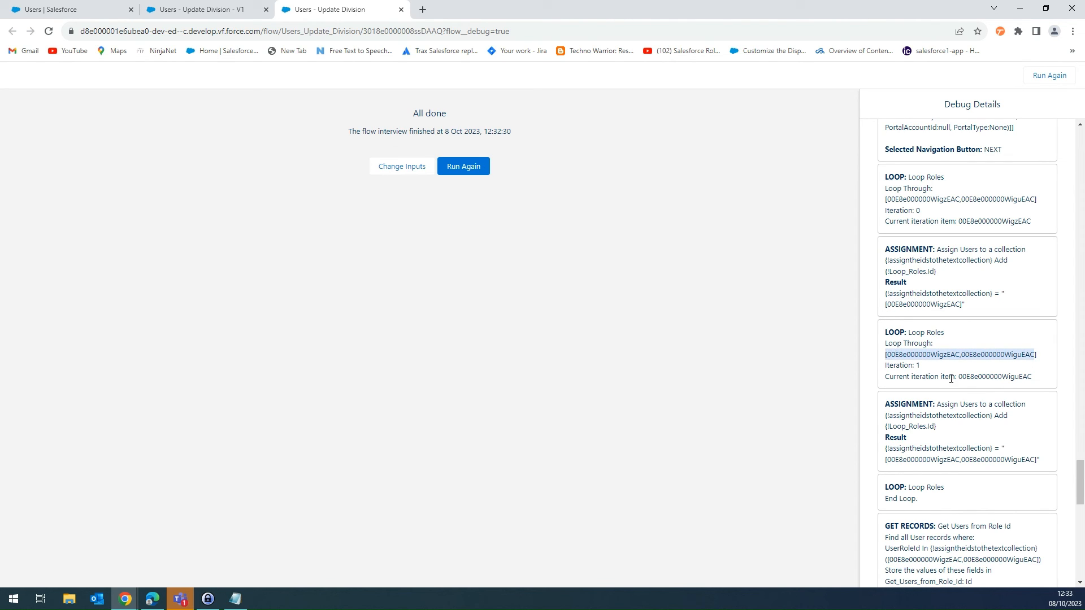
{"action": "scroll", "coordinate": [951, 379], "scroll_direction": "down", "scroll_amount": 3}
{"action": "left_click_drag", "start_coordinate": [1040, 291], "coordinate": [877, 296]}
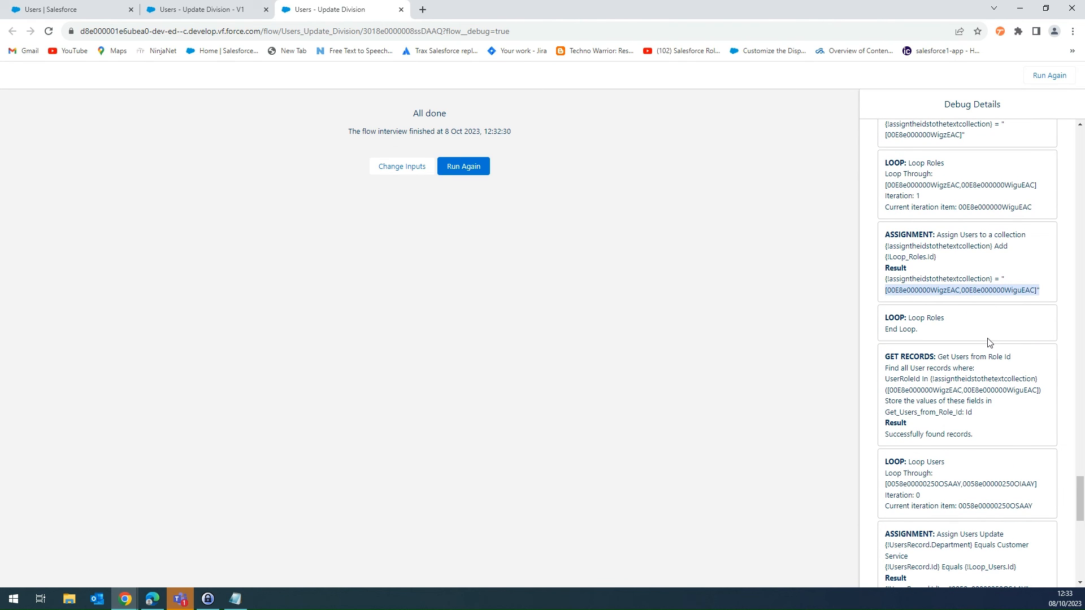
- Review the debug details from Get Users from Role Id through Loop Users to Update Users, and return to the flow's canvas
{"action": "scroll", "coordinate": [988, 343], "scroll_direction": "down", "scroll_amount": 1}
{"action": "scroll", "coordinate": [988, 343], "scroll_direction": "down", "scroll_amount": 1}
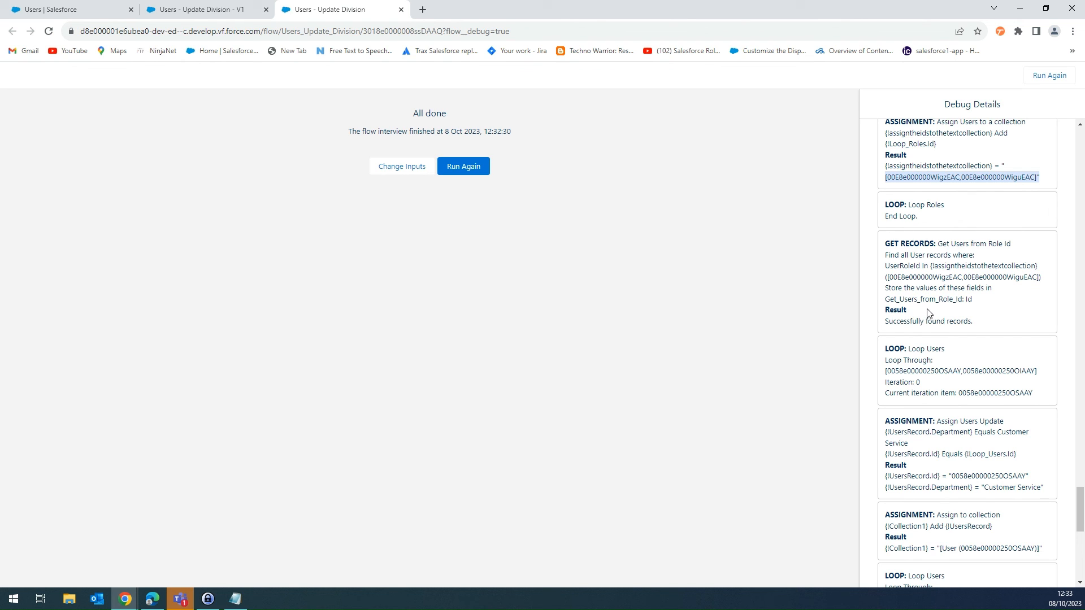
{"action": "scroll", "coordinate": [929, 314], "scroll_direction": "down", "scroll_amount": 1}
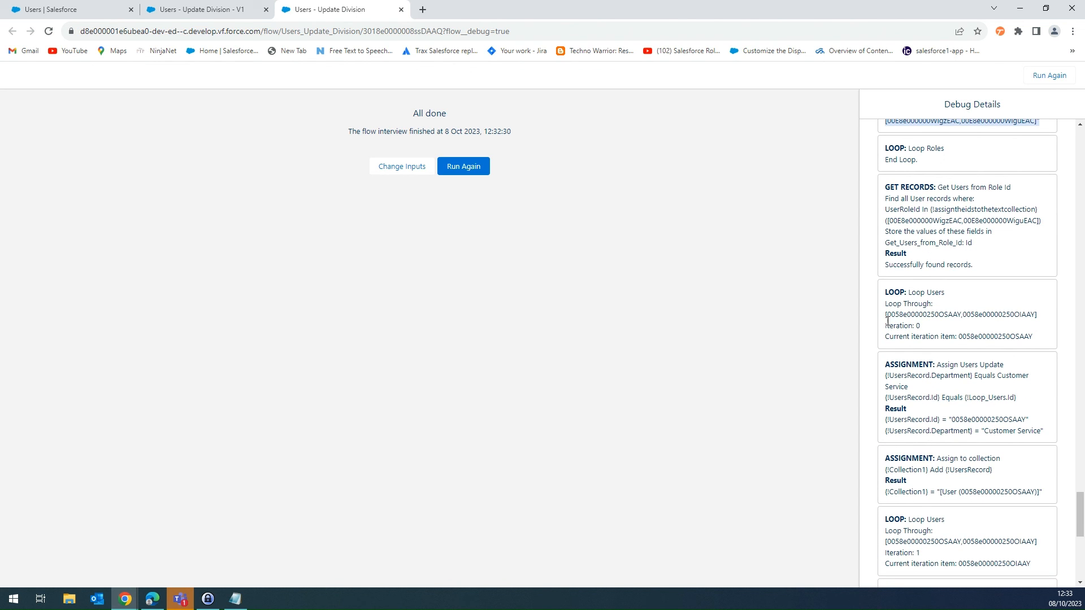
{"action": "left_click_drag", "start_coordinate": [1020, 318], "coordinate": [862, 318]}
{"action": "scroll", "coordinate": [895, 371], "scroll_direction": "down", "scroll_amount": 2}
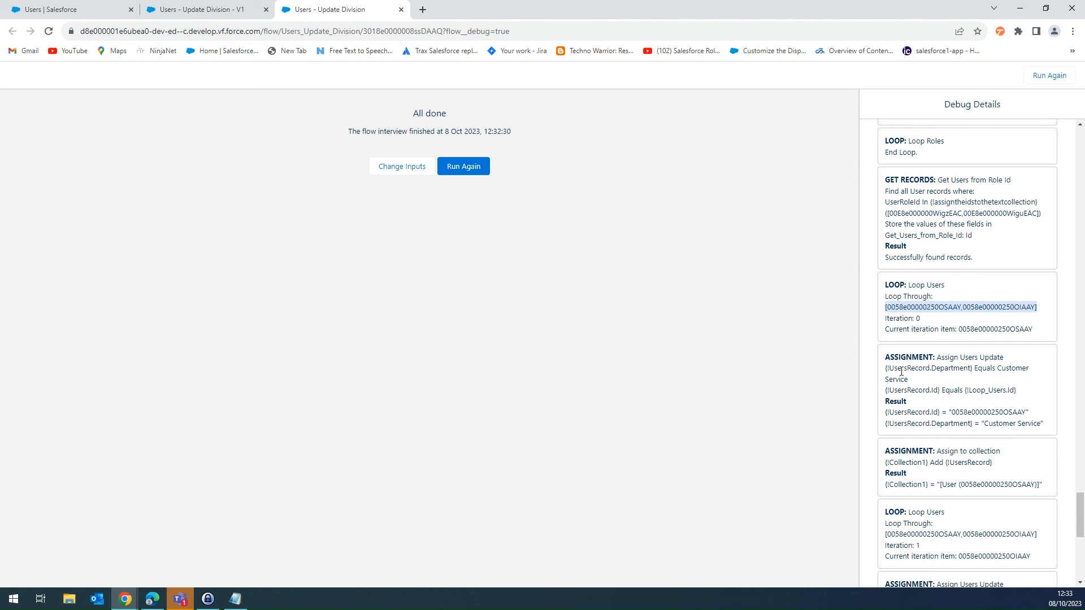
{"action": "scroll", "coordinate": [907, 359], "scroll_direction": "down", "scroll_amount": 4}
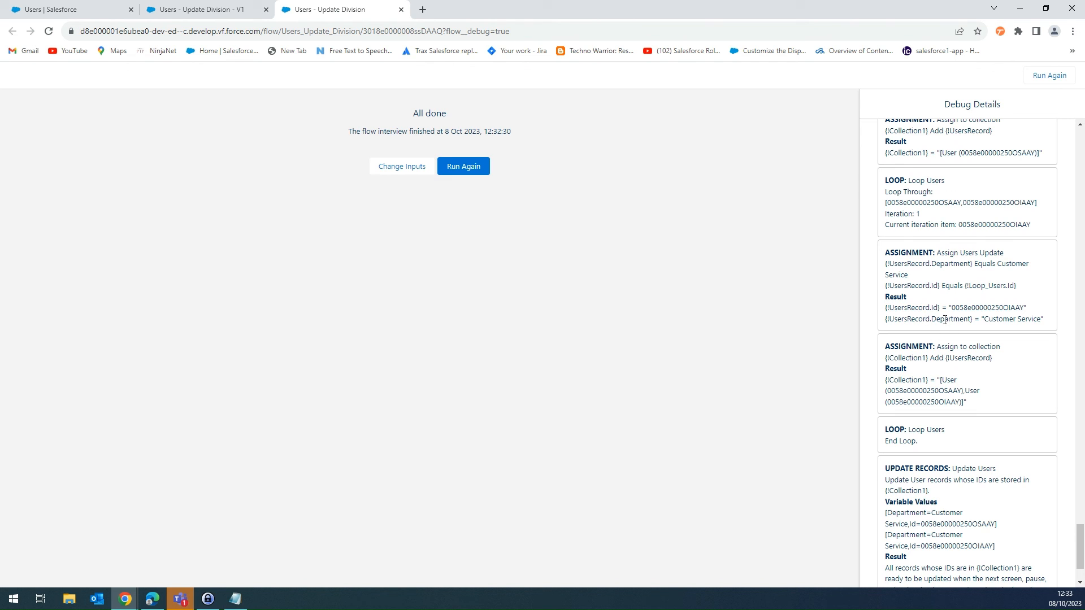
{"action": "scroll", "coordinate": [1000, 334], "scroll_direction": "down", "scroll_amount": 2}
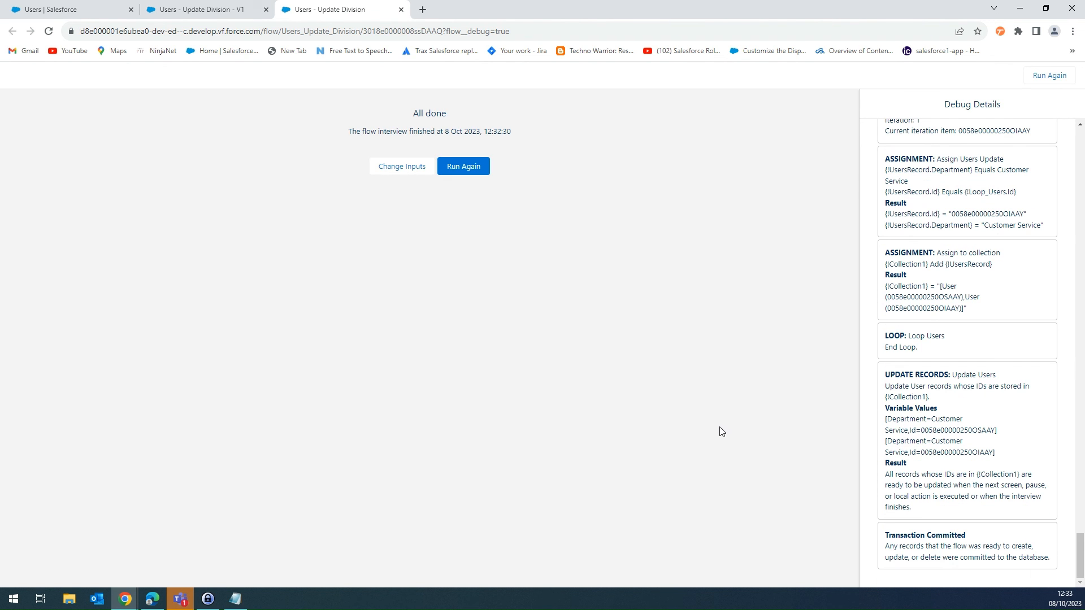
{"action": "left_click", "coordinate": [188, 11]}
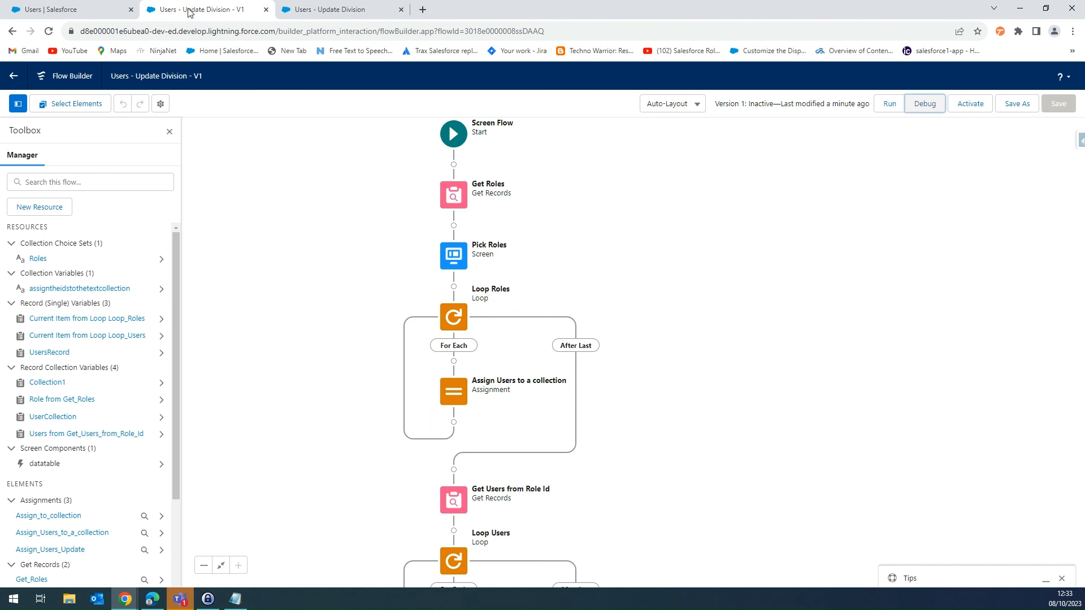